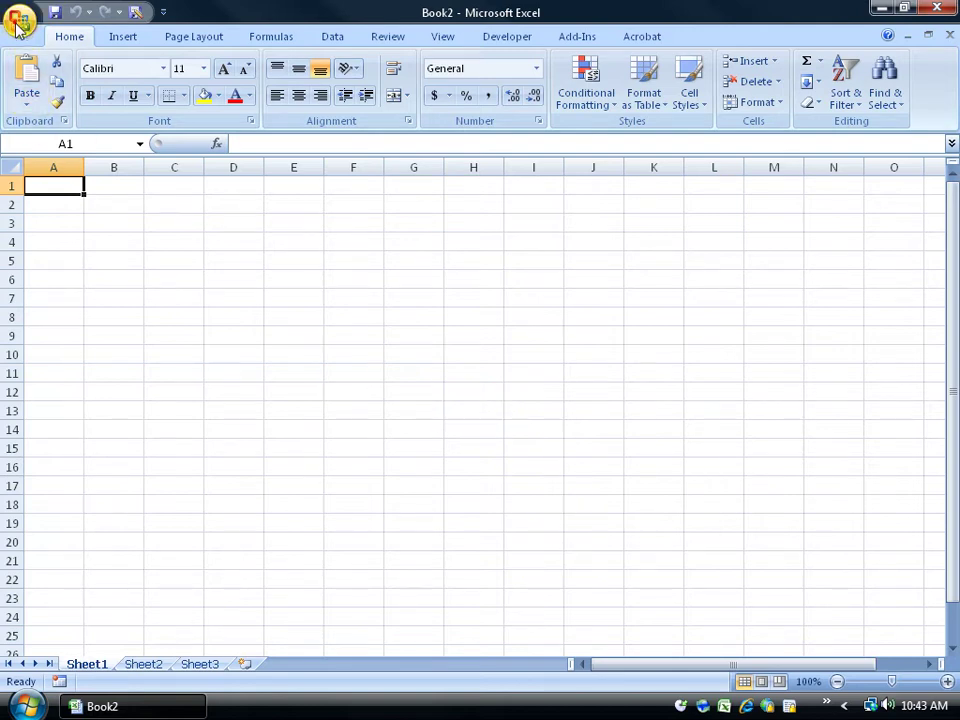
# Step: Create workbook ExpenseReport1 from the installed Expense Report template, after previewing Loan Amortization
pyautogui.click(19, 22)
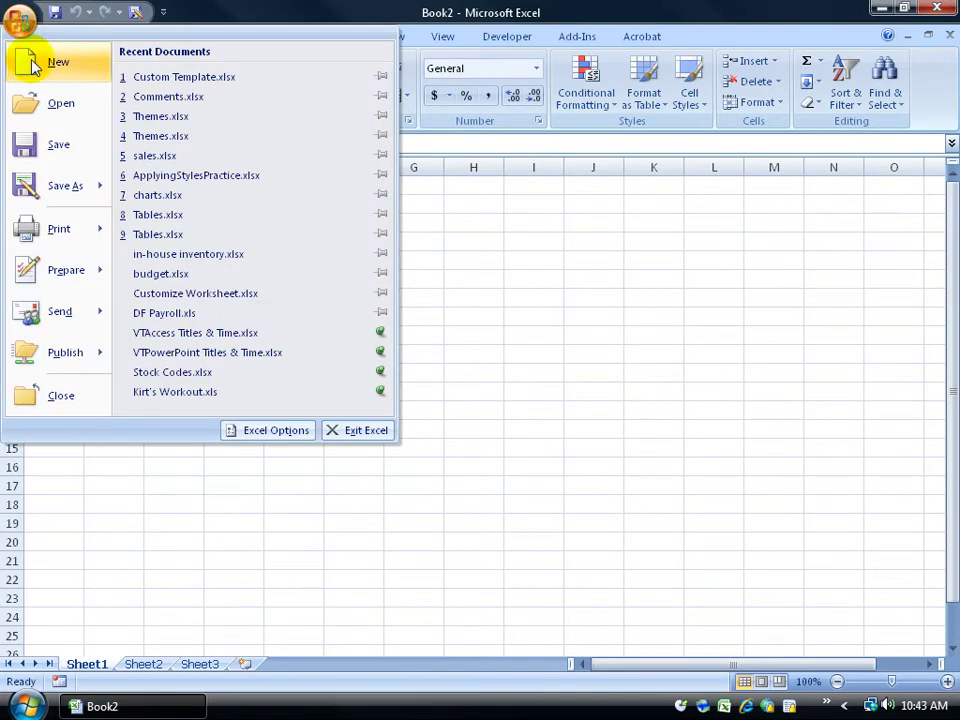
pyautogui.click(26, 56)
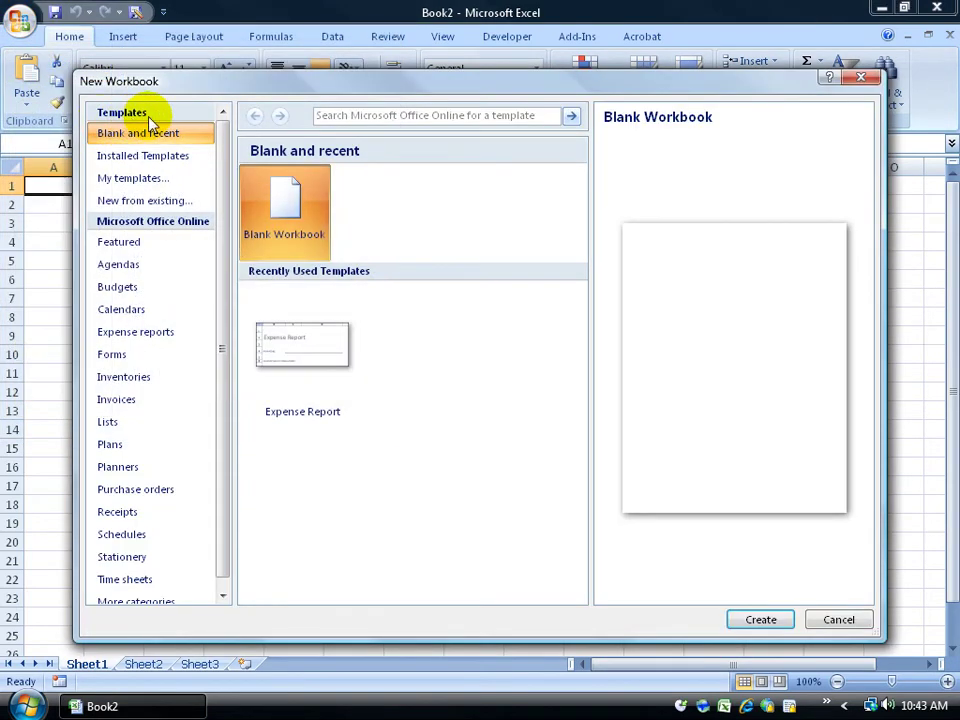
pyautogui.click(133, 163)
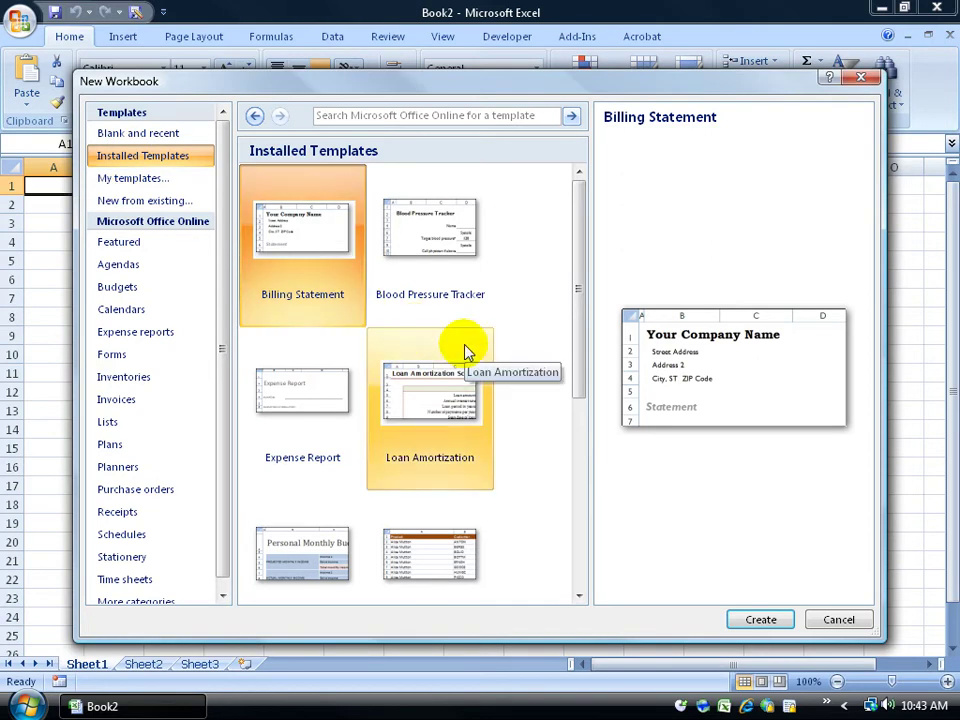
pyautogui.click(430, 384)
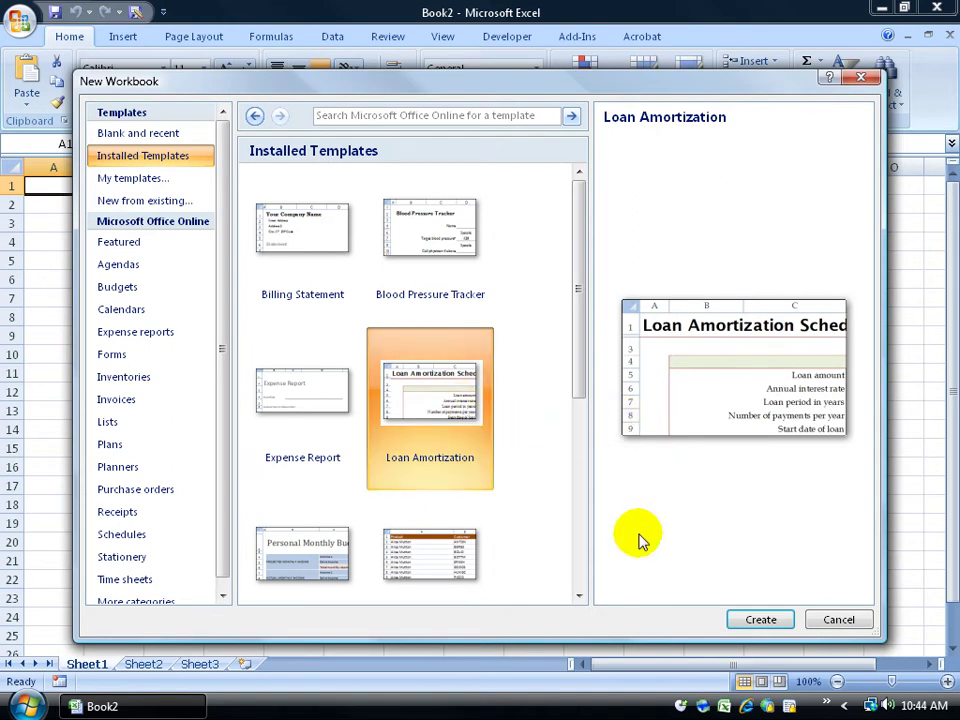
pyautogui.click(332, 429)
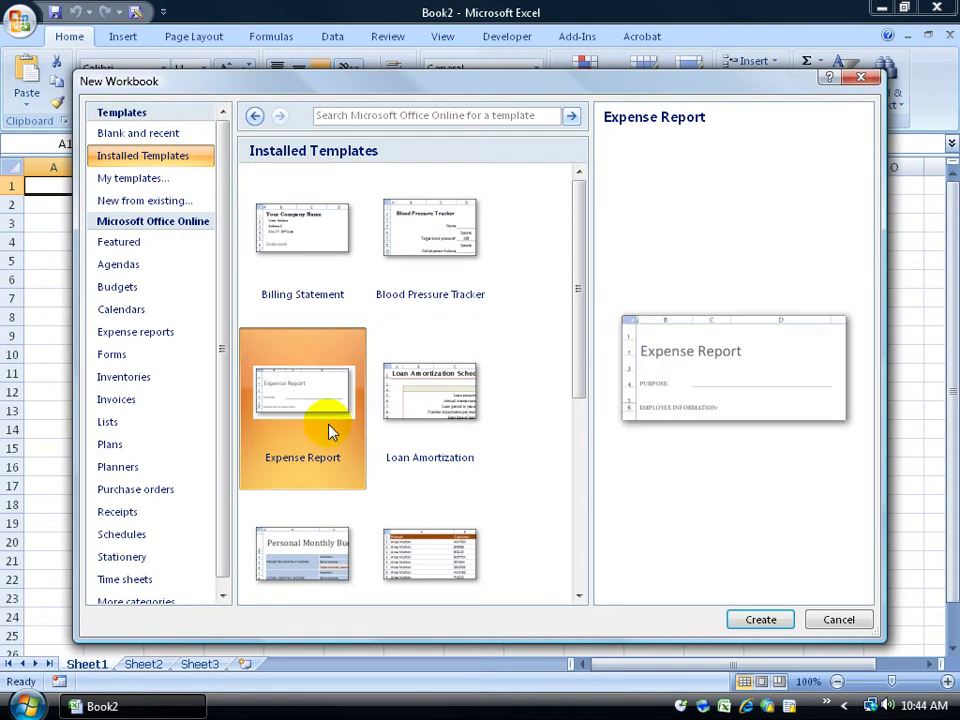
pyautogui.doubleClick(310, 400)
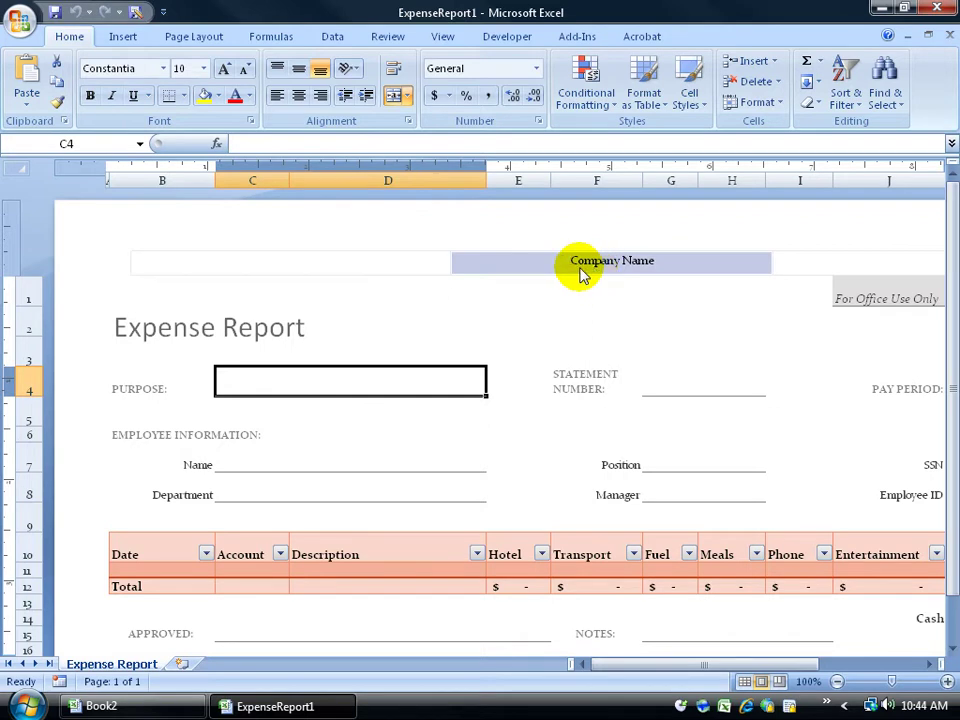
# Step: Enter Dream Force LLC in the centre section of the page header
pyautogui.click(582, 268)
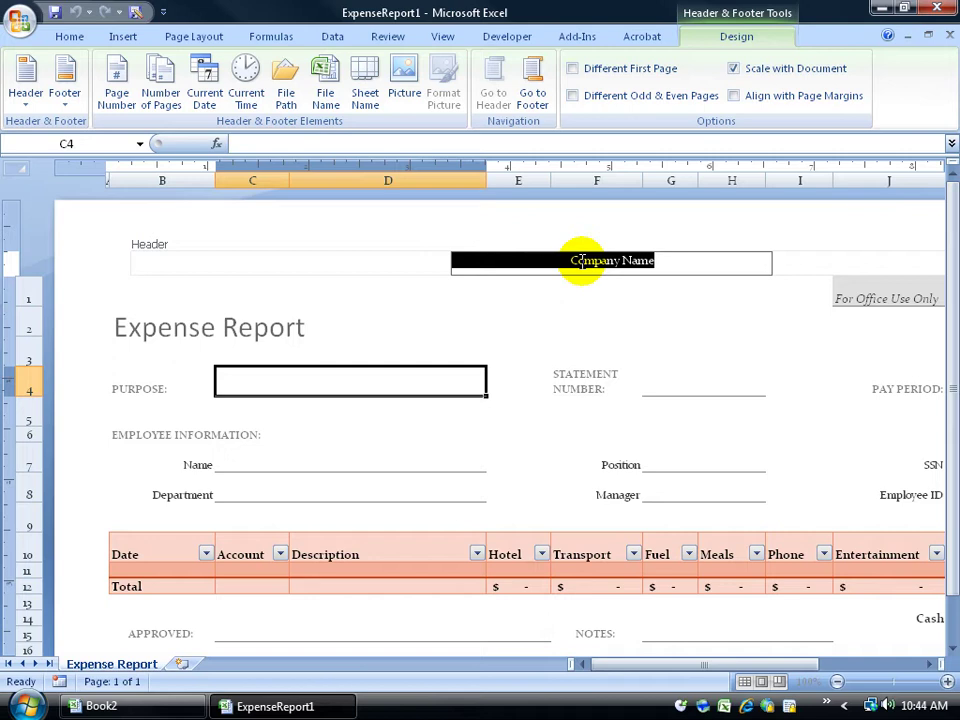
pyautogui.write('D')
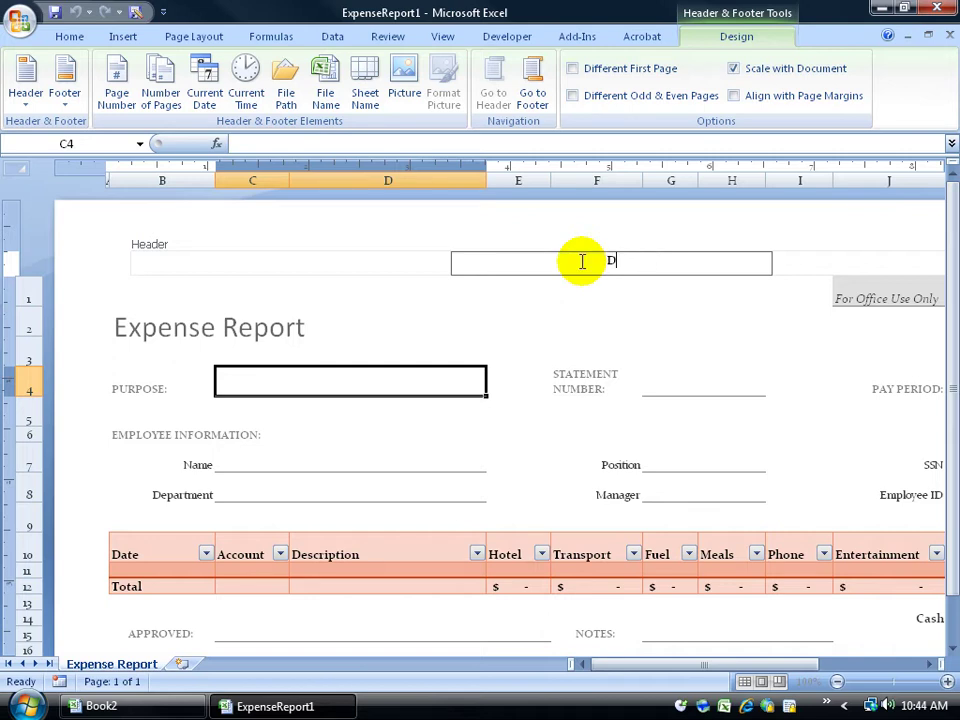
pyautogui.write('ream Force LLC')
pyautogui.click(270, 327)
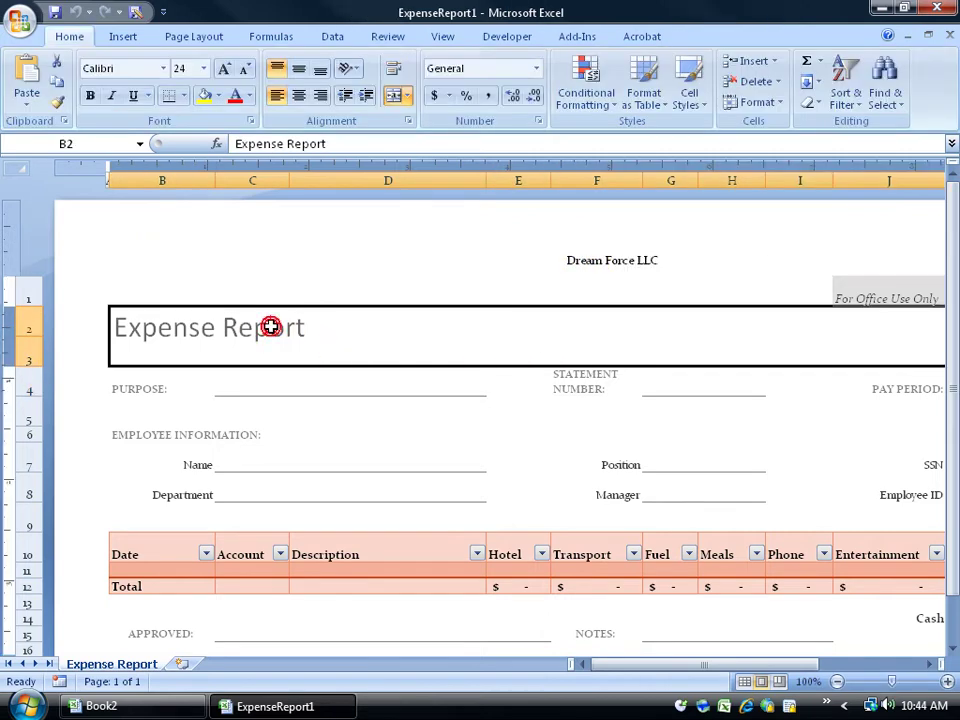
# Step: Append 2008 to the B2 title so it reads Expense Report 2008
pyautogui.doubleClick(320, 327)
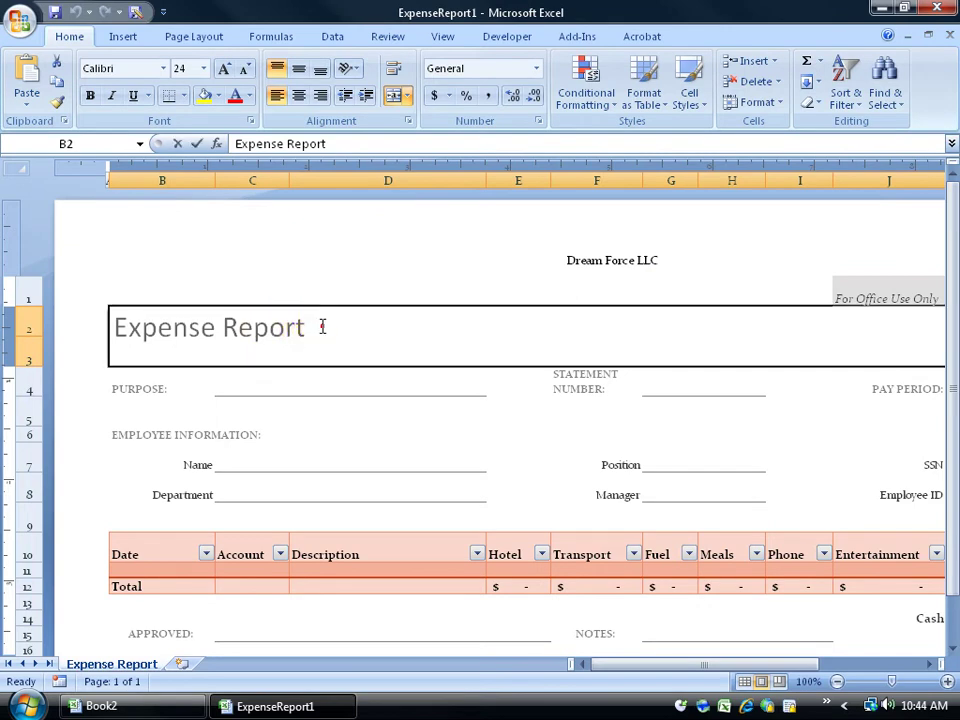
pyautogui.write('2008')
pyautogui.press('Return')
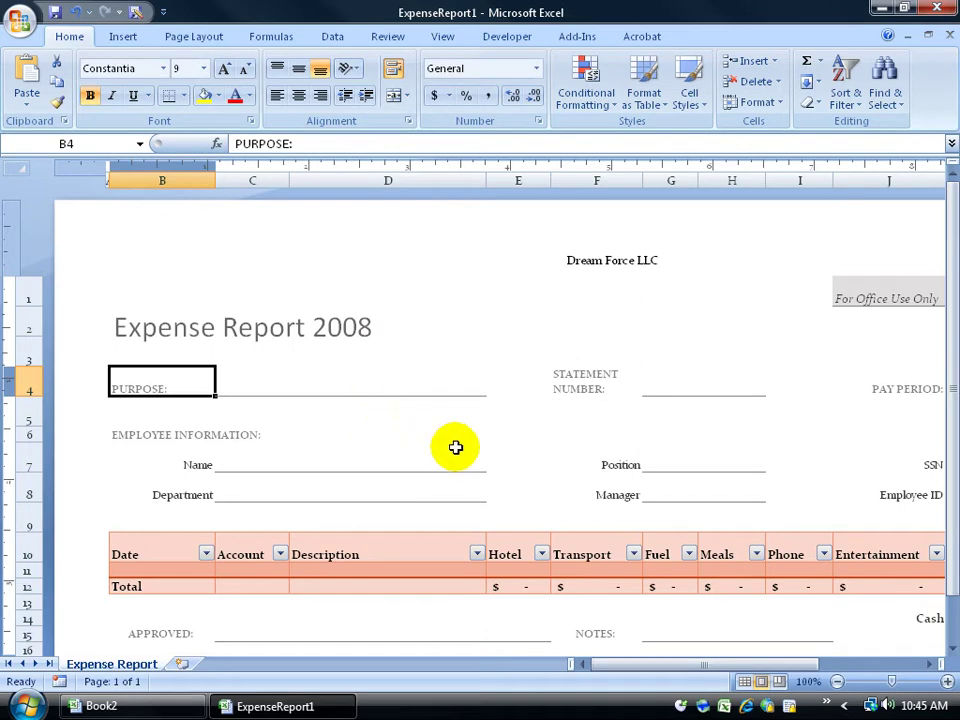
# Step: Save the workbook as My Expense Report
pyautogui.click(55, 13)
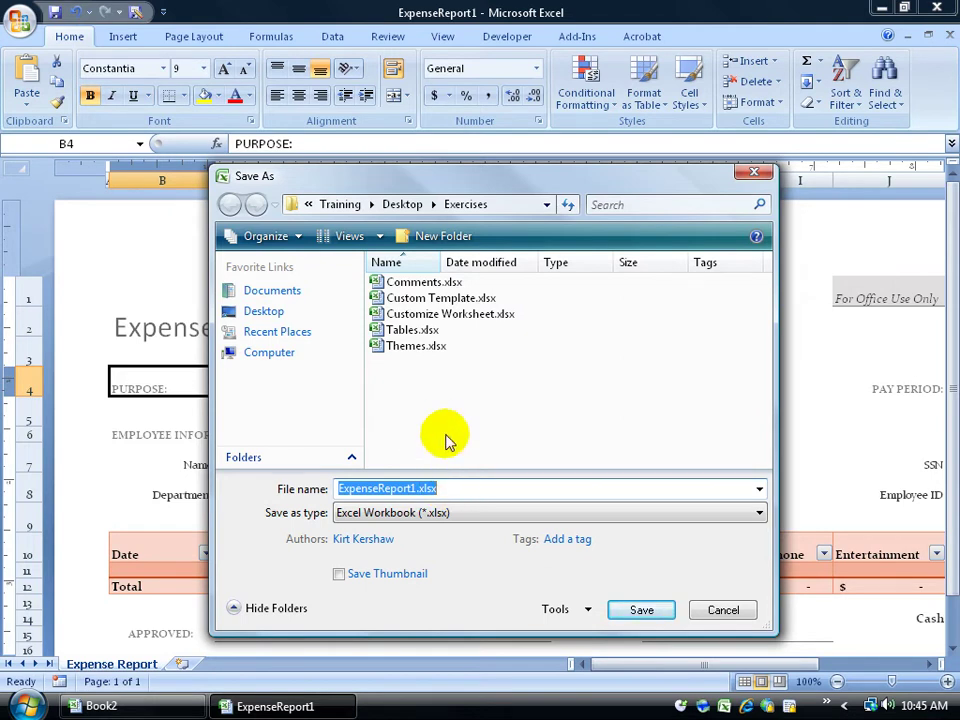
pyautogui.write('My Expense Report')
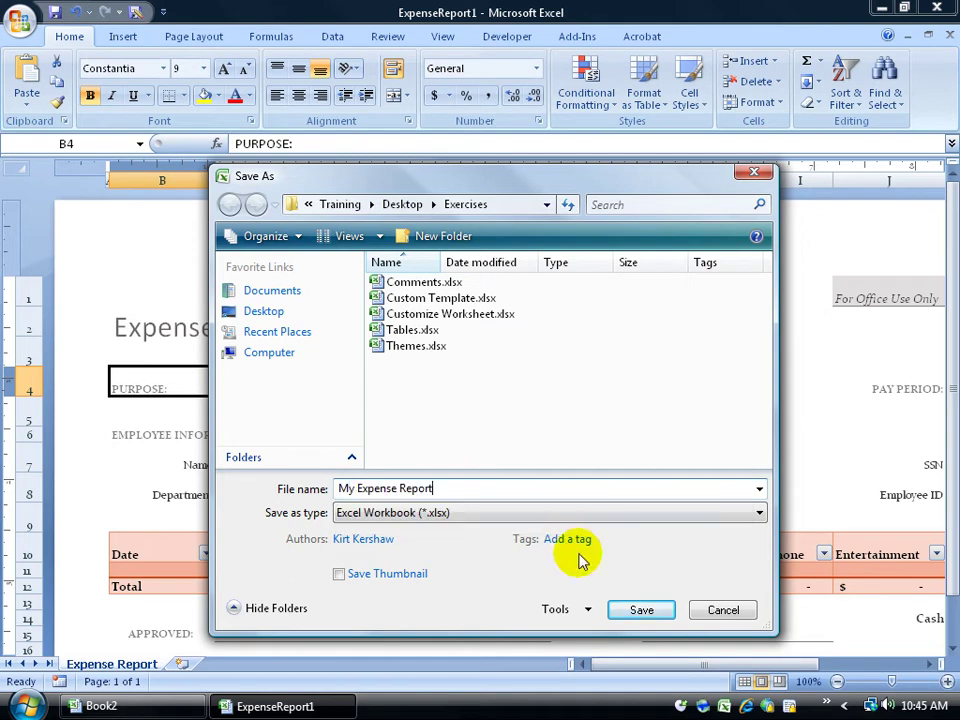
pyautogui.click(637, 610)
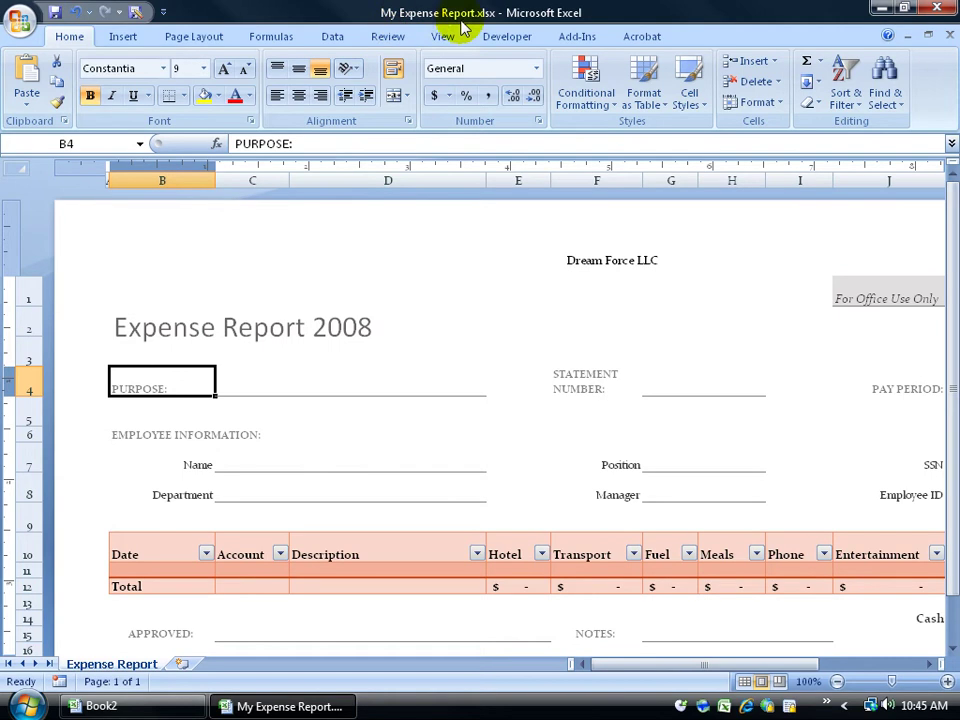
# Step: Change the B2 title's year from 2008 to 2007
pyautogui.click(182, 434)
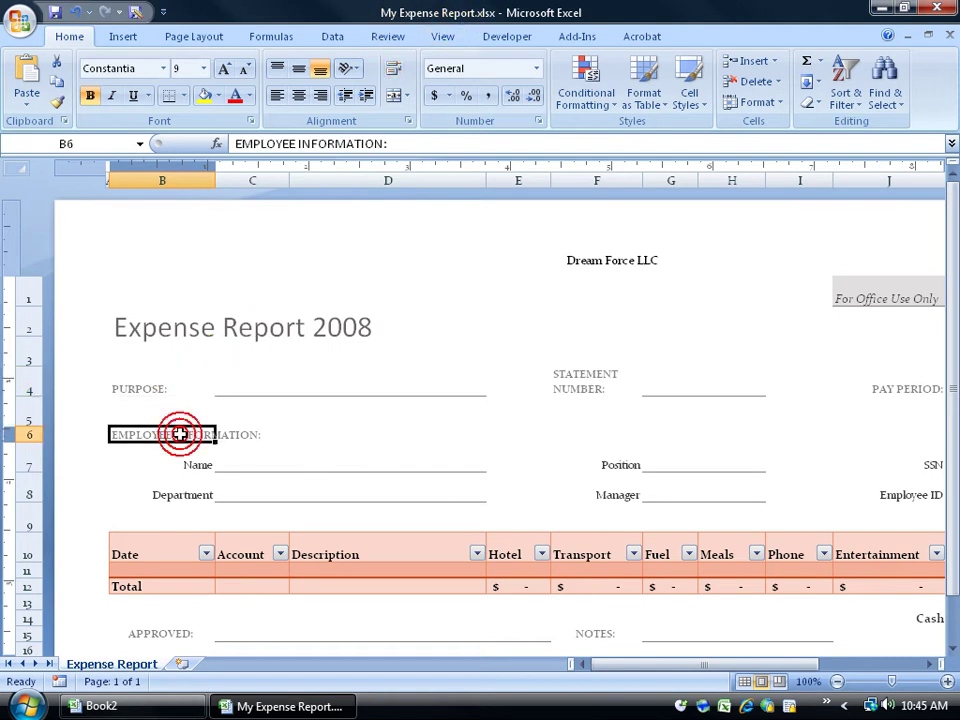
pyautogui.click(222, 464)
pyautogui.doubleClick(364, 328)
pyautogui.moveTo(381, 326); pyautogui.dragTo(364, 327)
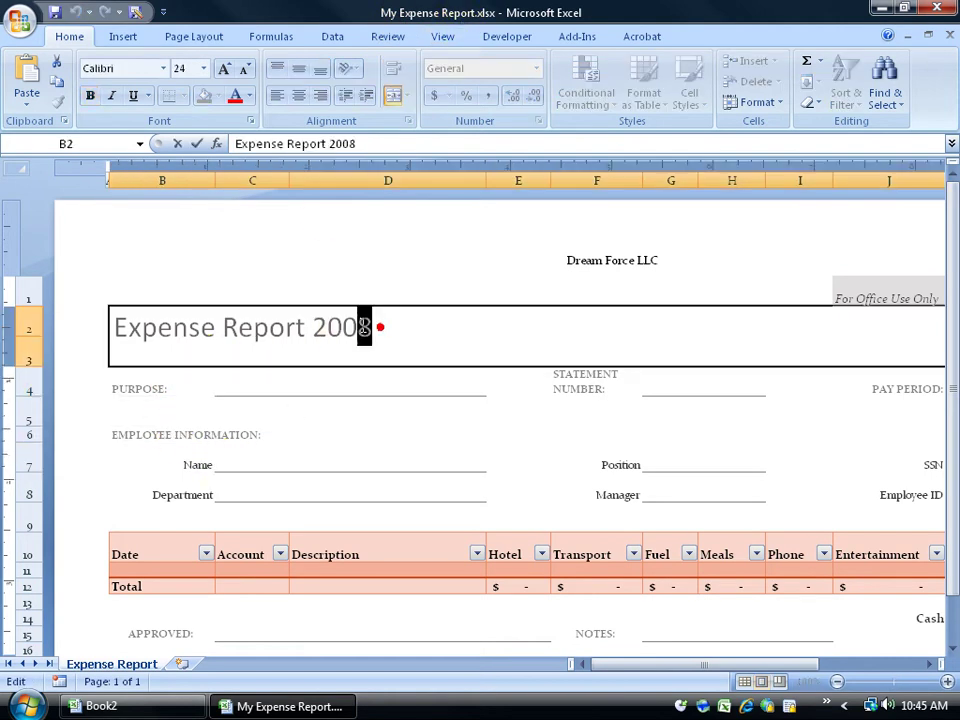
pyautogui.write('7')
pyautogui.press('Return')
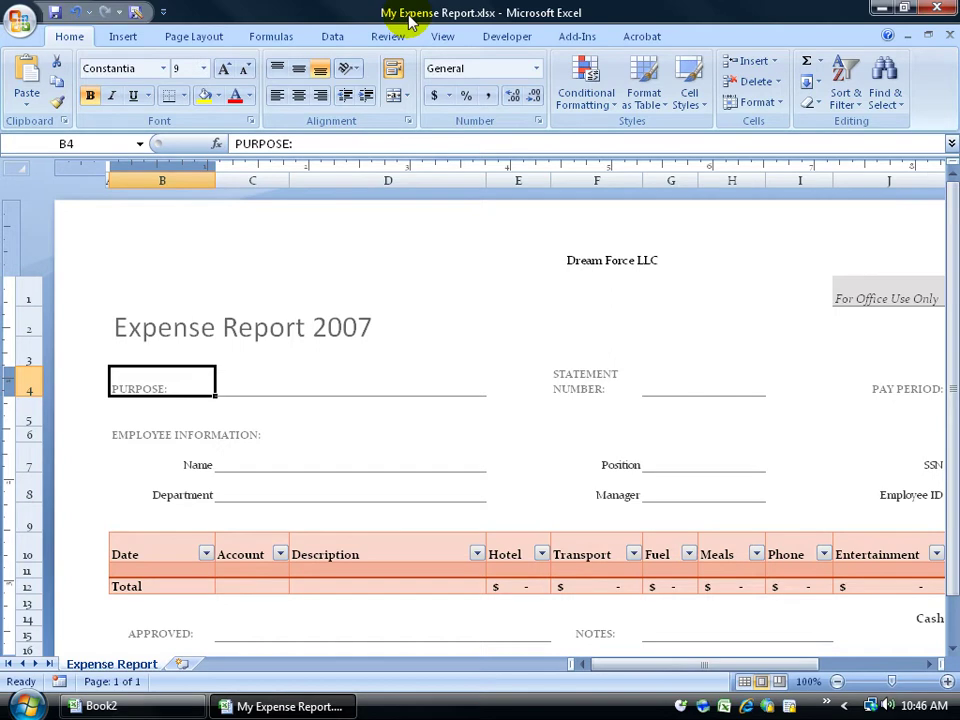
# Step: Close the expense report and browse the featured and Planners online templates
pyautogui.click(950, 40)
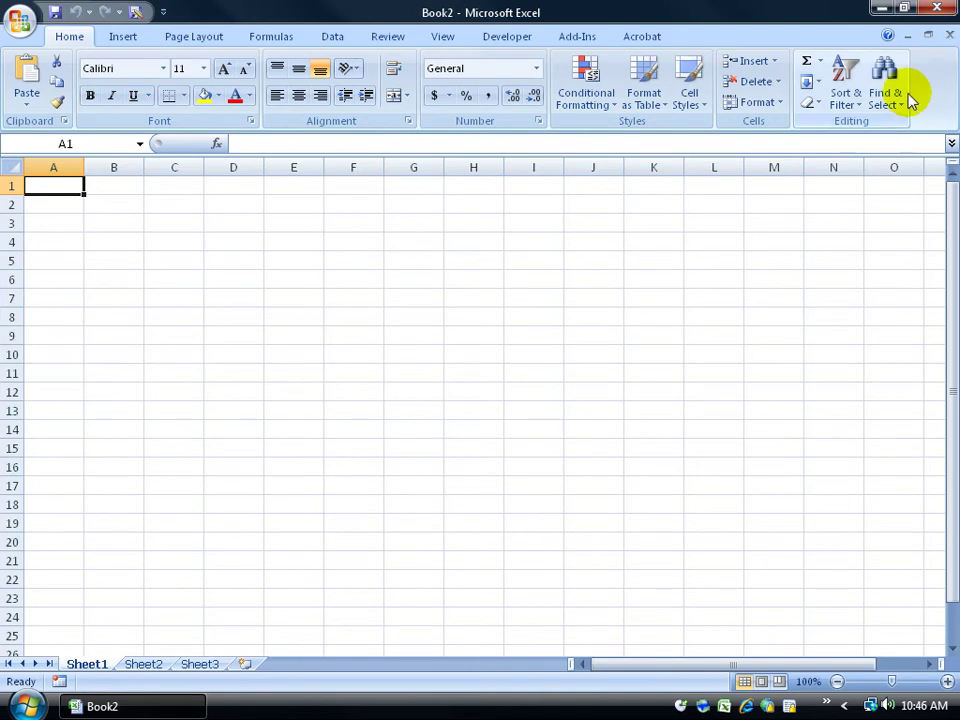
pyautogui.click(18, 22)
pyautogui.click(22, 60)
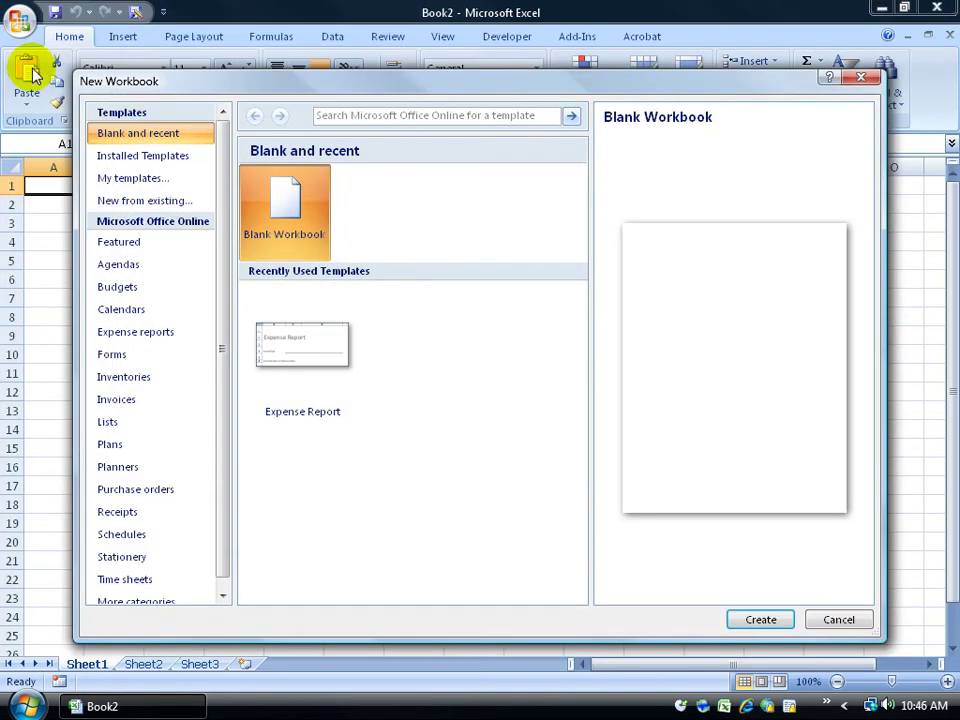
pyautogui.click(137, 246)
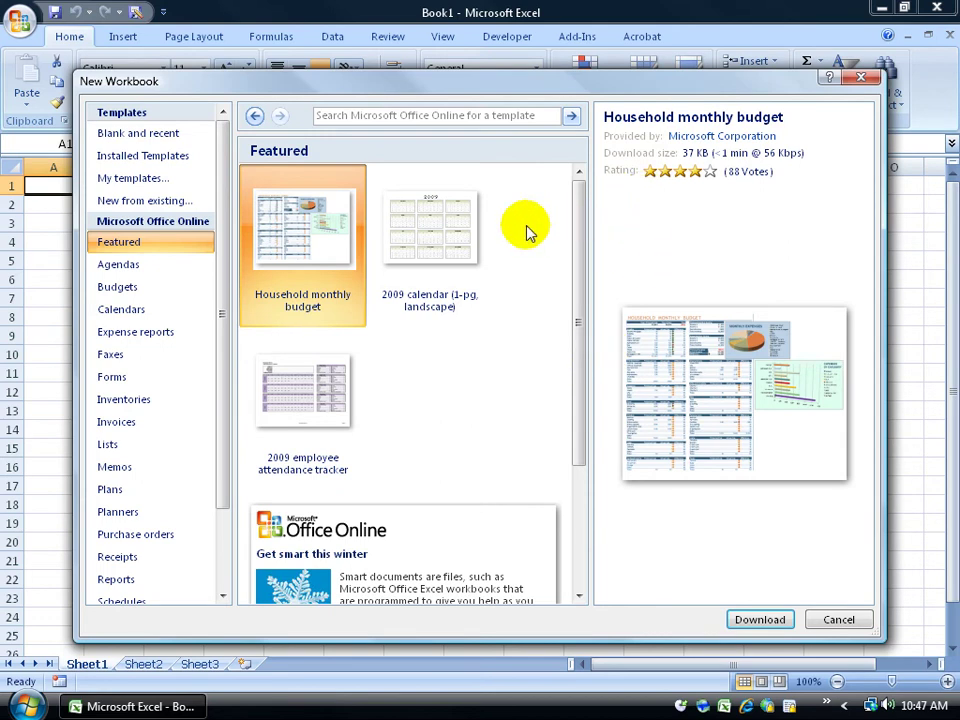
pyautogui.click(442, 253)
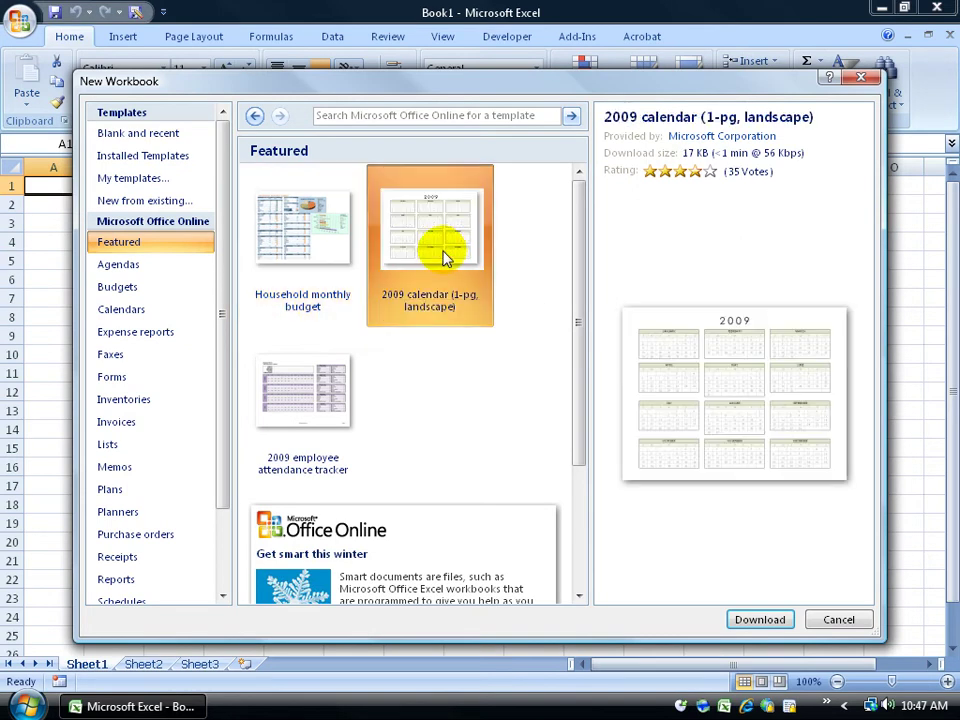
pyautogui.moveTo(217, 313); pyautogui.dragTo(220, 395)
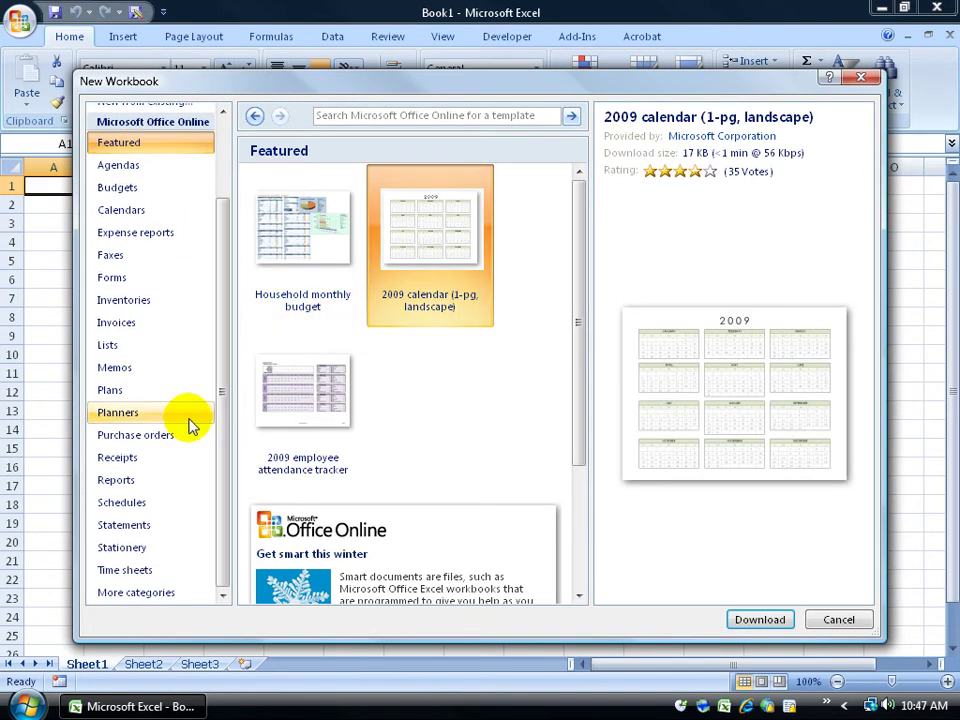
pyautogui.click(130, 415)
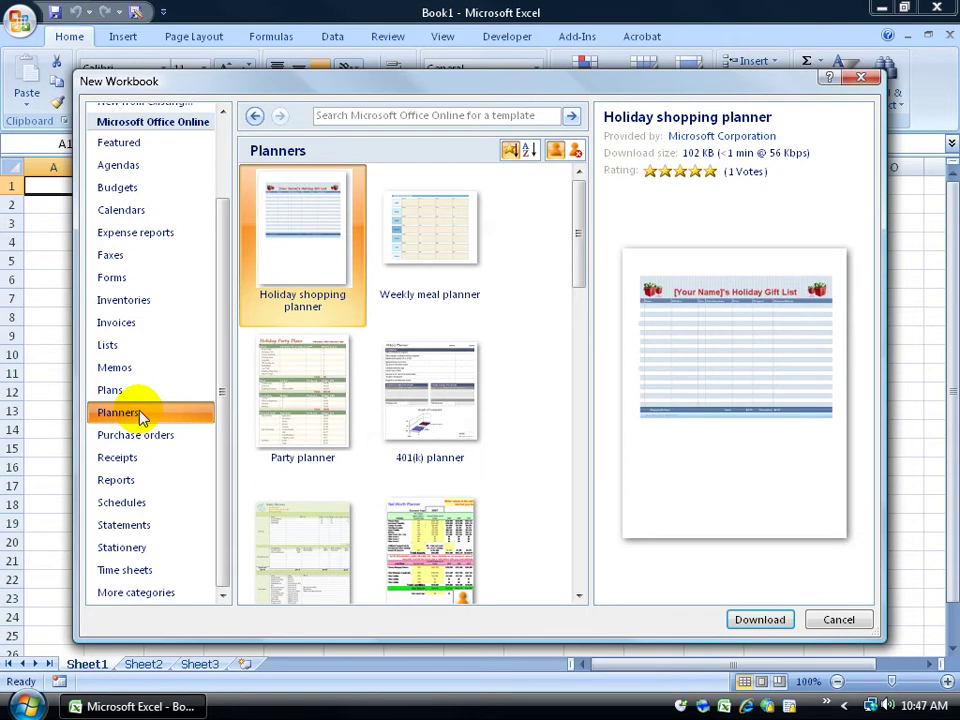
# Step: Search online templates for 'Event Schedule' and open the second Five-day event schedule result
pyautogui.click(399, 116)
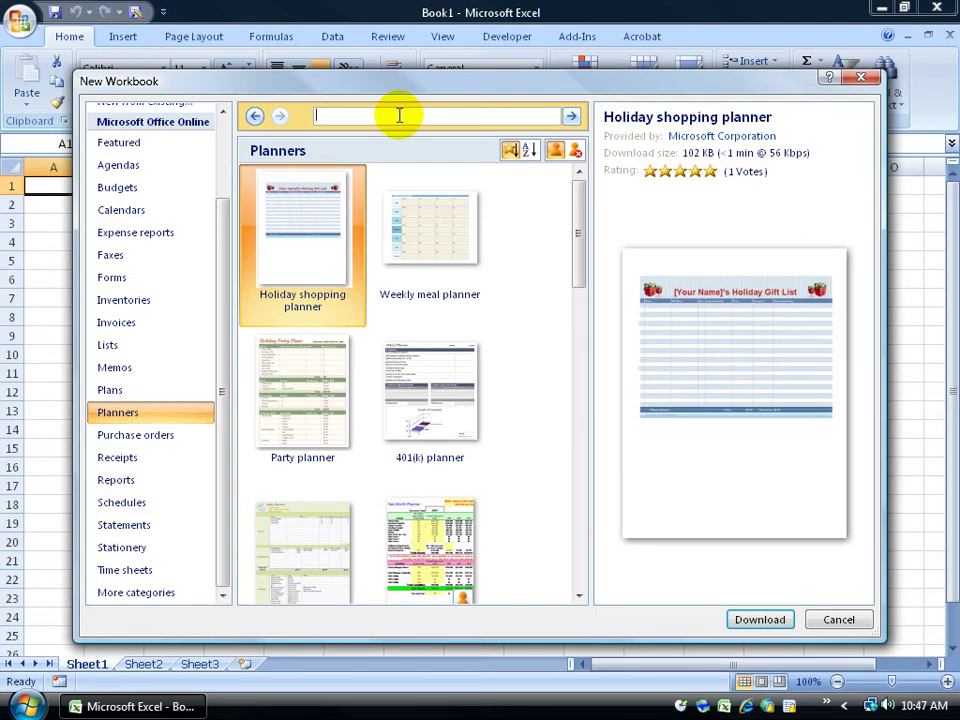
pyautogui.write('Event Schedule')
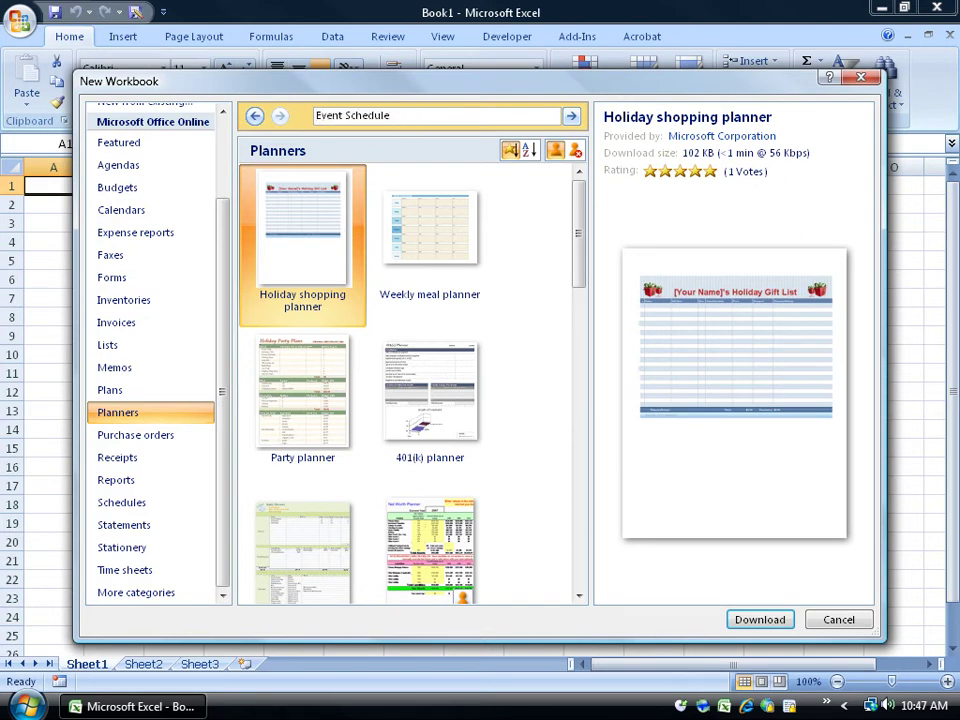
pyautogui.click(572, 117)
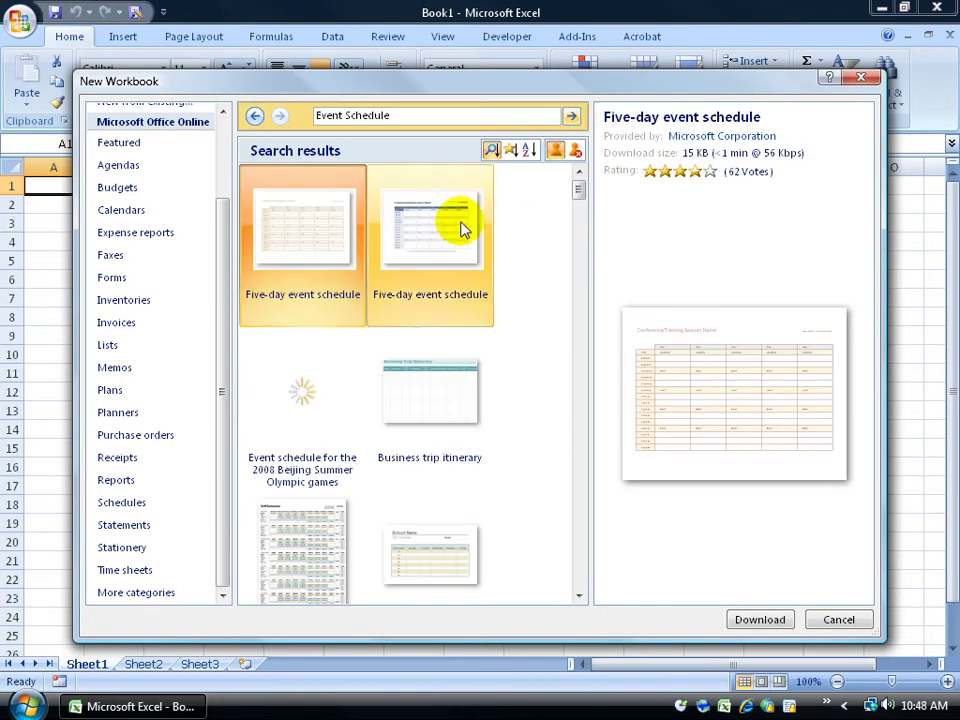
pyautogui.click(449, 244)
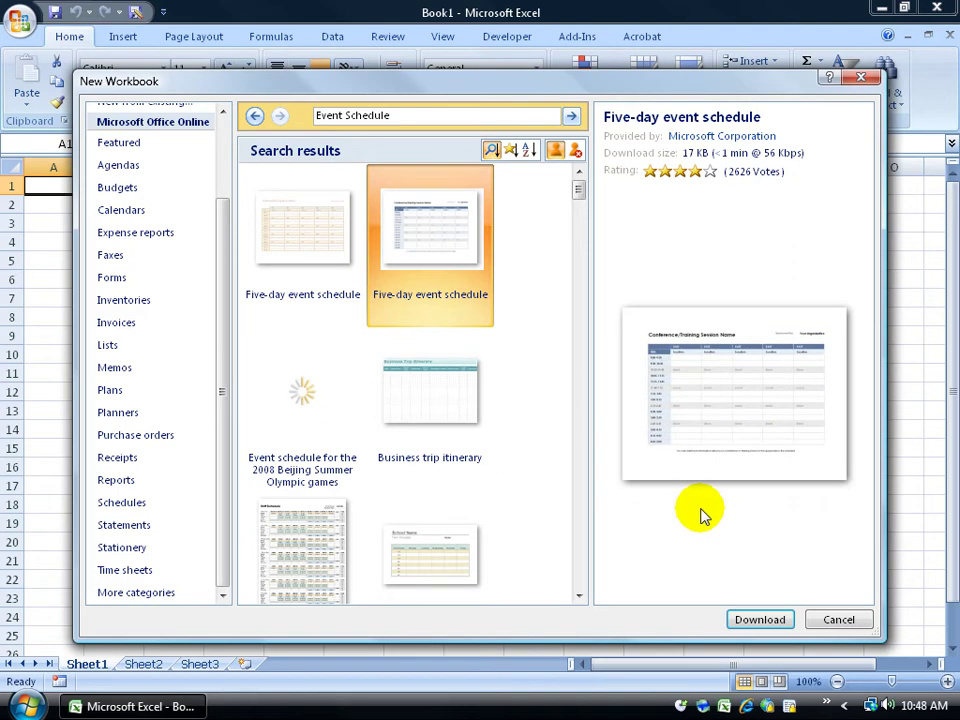
pyautogui.doubleClick(432, 247)
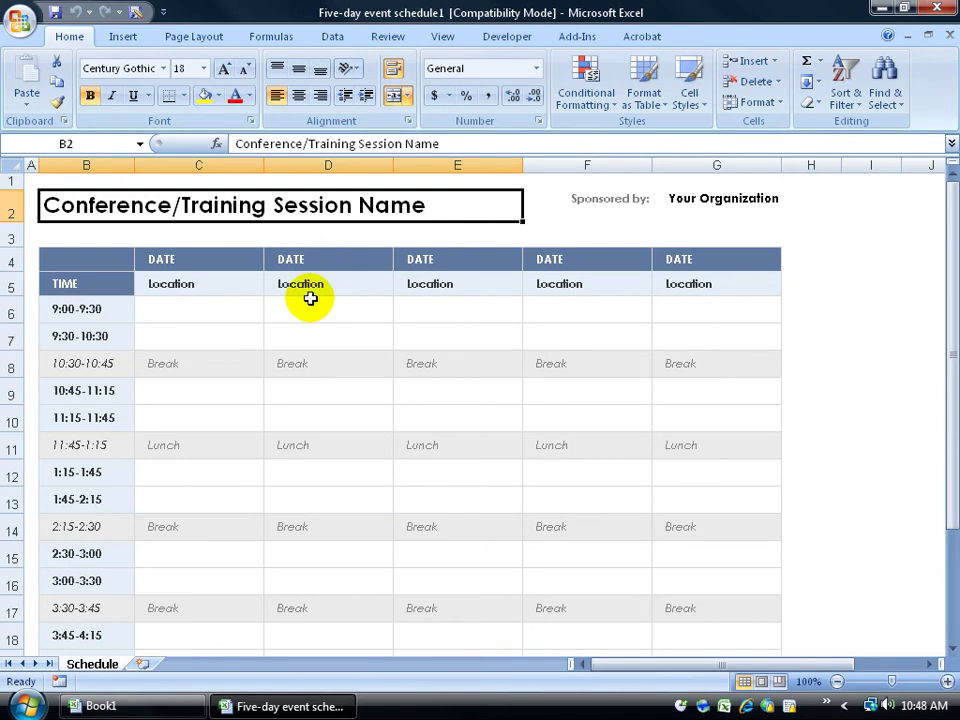
# Step: Replace Your Organization in G2 with Dream Force LLC, then bring up Save As
pyautogui.click(692, 200)
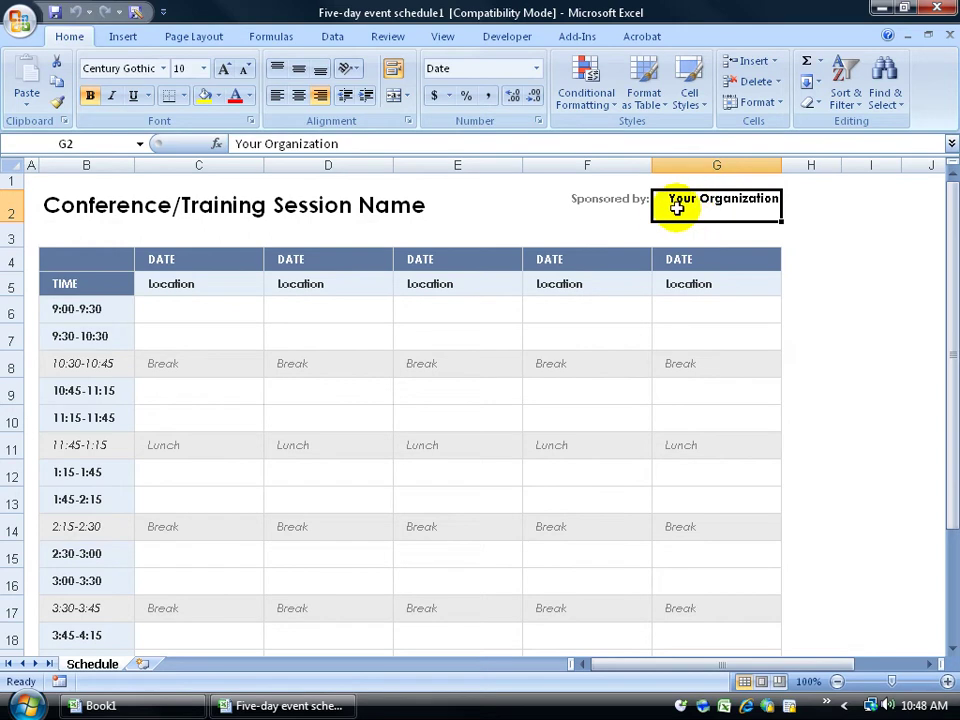
pyautogui.doubleClick(671, 199)
pyautogui.moveTo(665, 200); pyautogui.dragTo(782, 214)
pyautogui.write('Dream Force LLC')
pyautogui.press('Return')
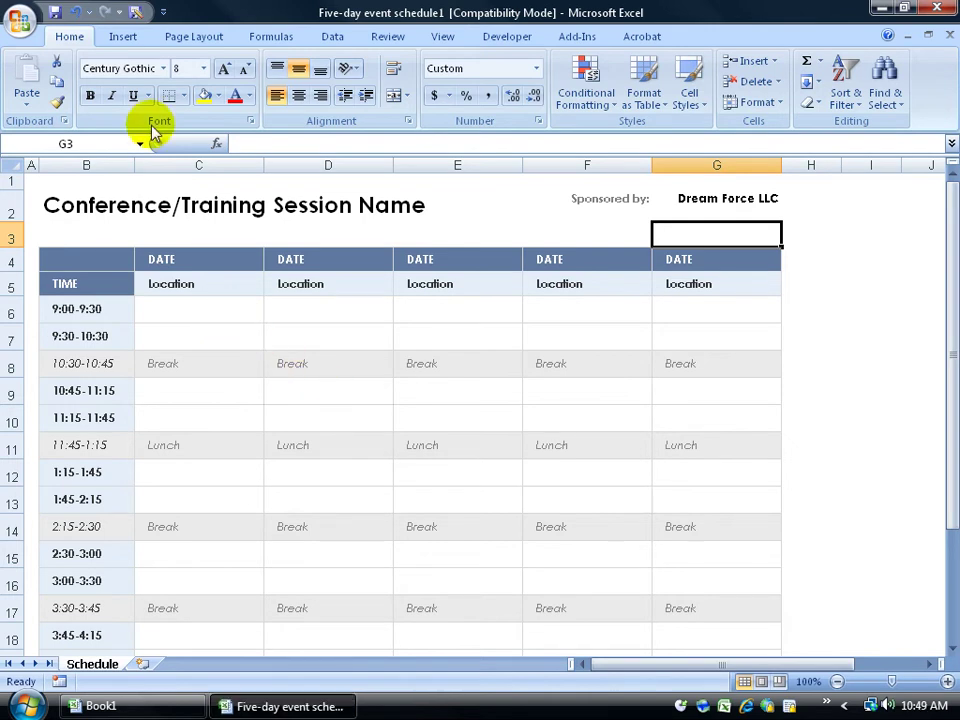
pyautogui.click(57, 13)
# Step: Save the schedule as DF Event Schedule in the Exercises folder and close it
pyautogui.click(245, 312)
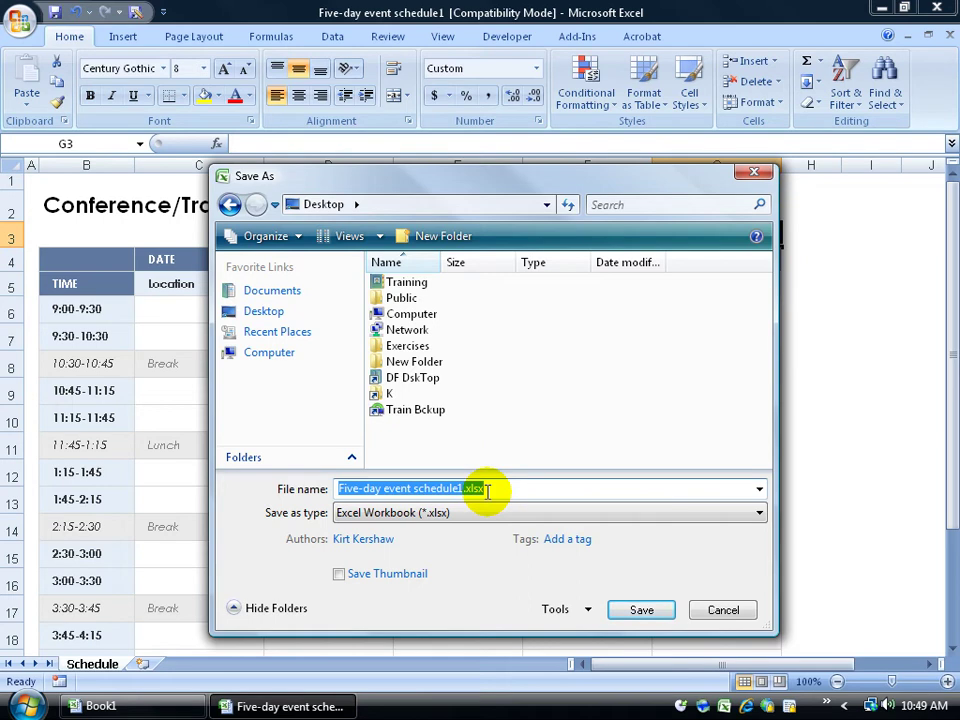
pyautogui.write('DF Event Schedule')
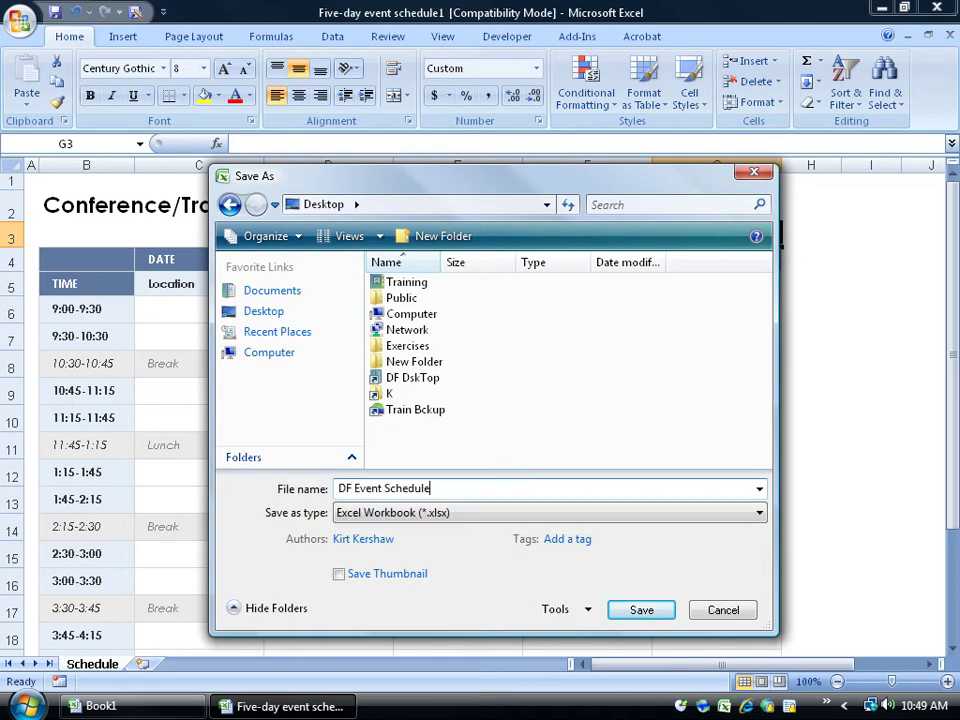
pyautogui.doubleClick(410, 350)
pyautogui.click(641, 610)
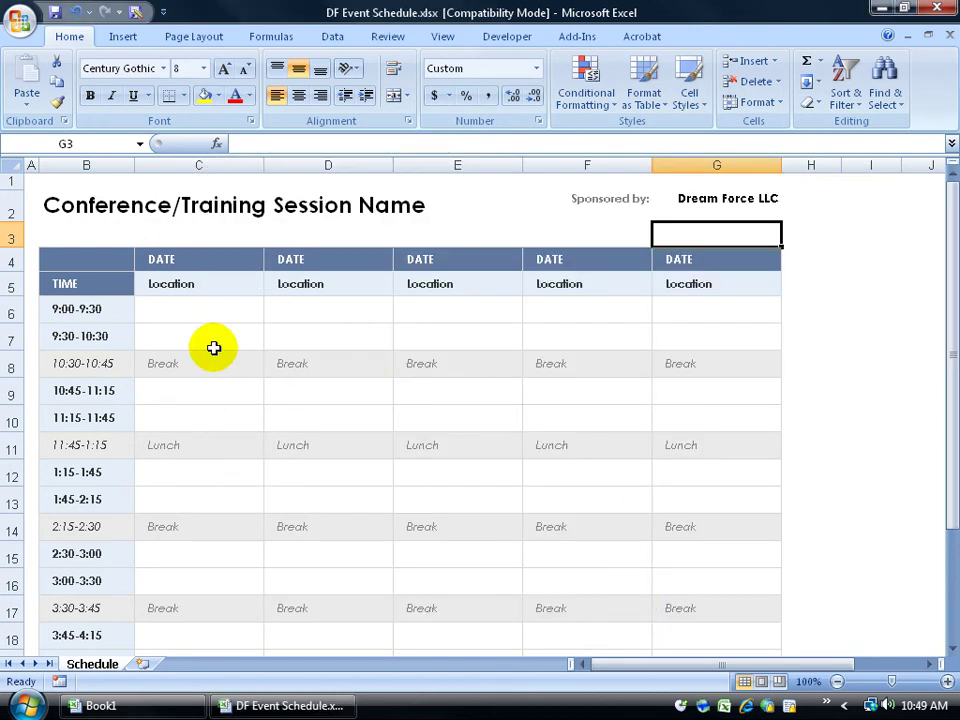
pyautogui.click(235, 304)
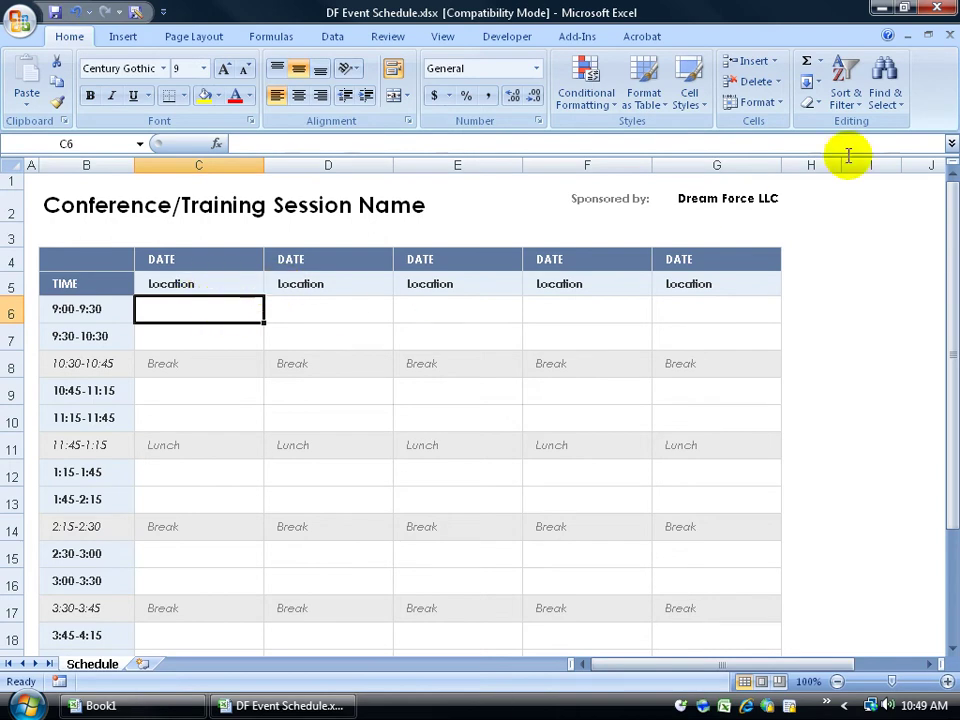
pyautogui.click(947, 35)
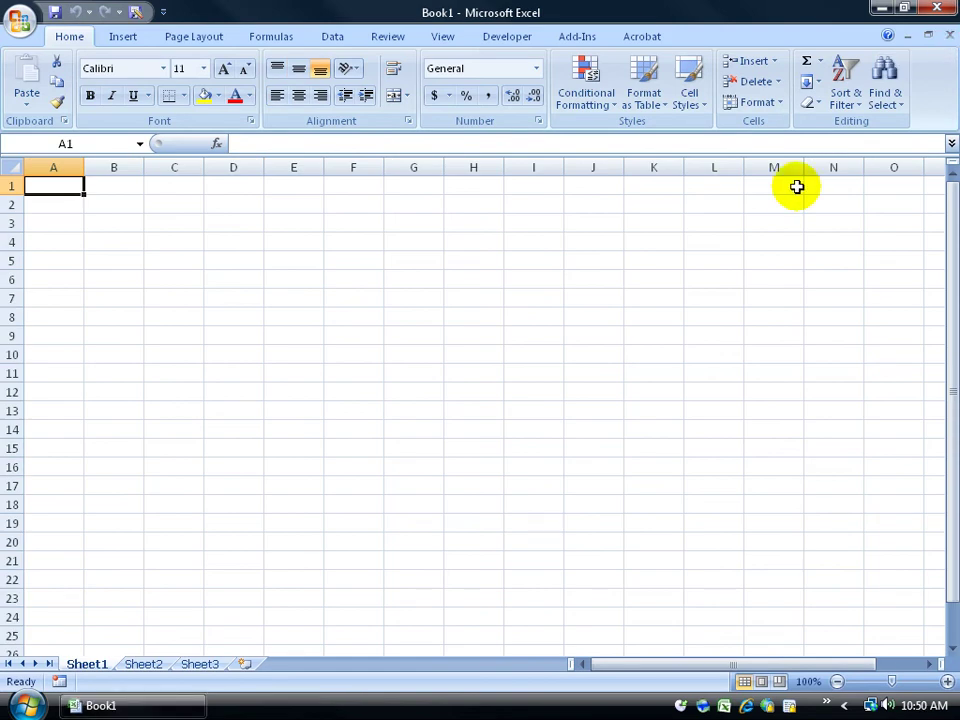
# Step: Open Comments.xlsx from the Recent Documents list
pyautogui.click(20, 21)
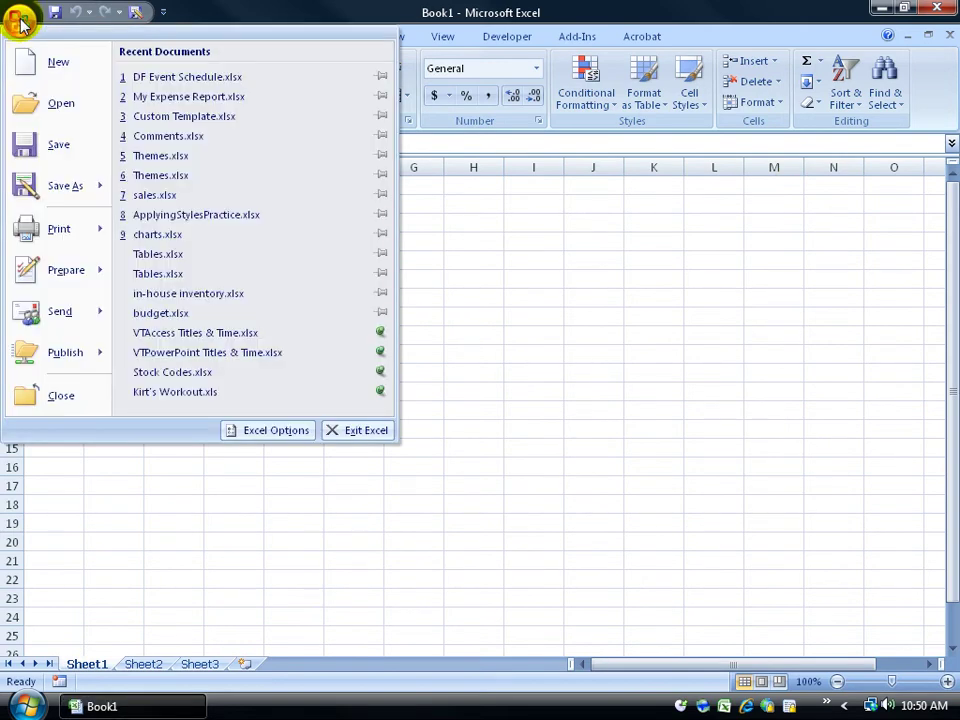
pyautogui.click(128, 137)
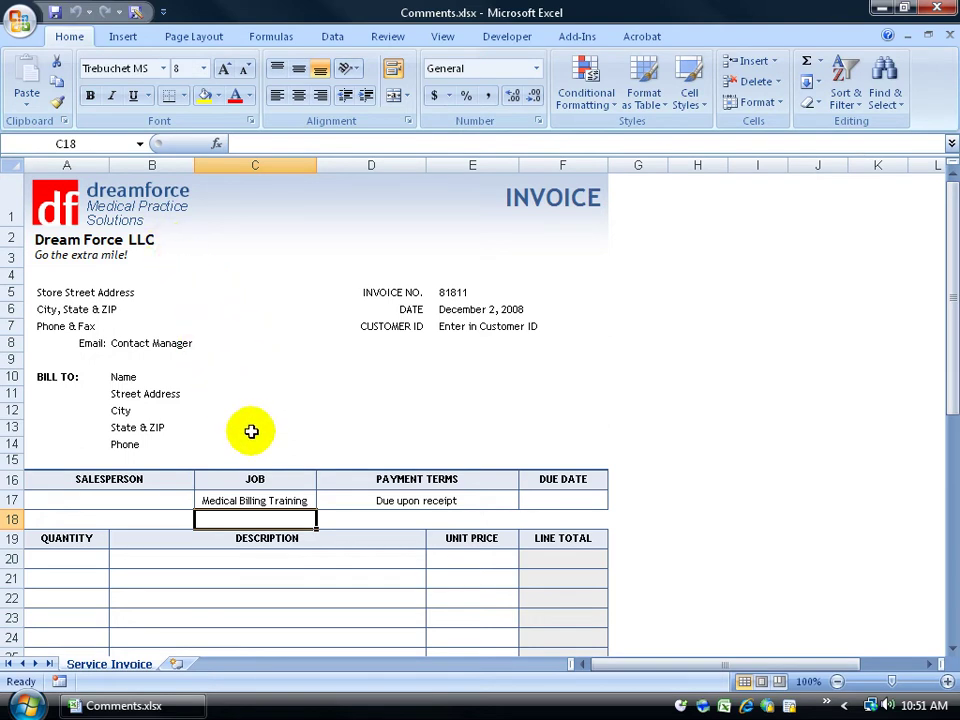
# Step: Delete Medical Billing Training from Job cell C17, then select the logo and cell C5
pyautogui.click(228, 500)
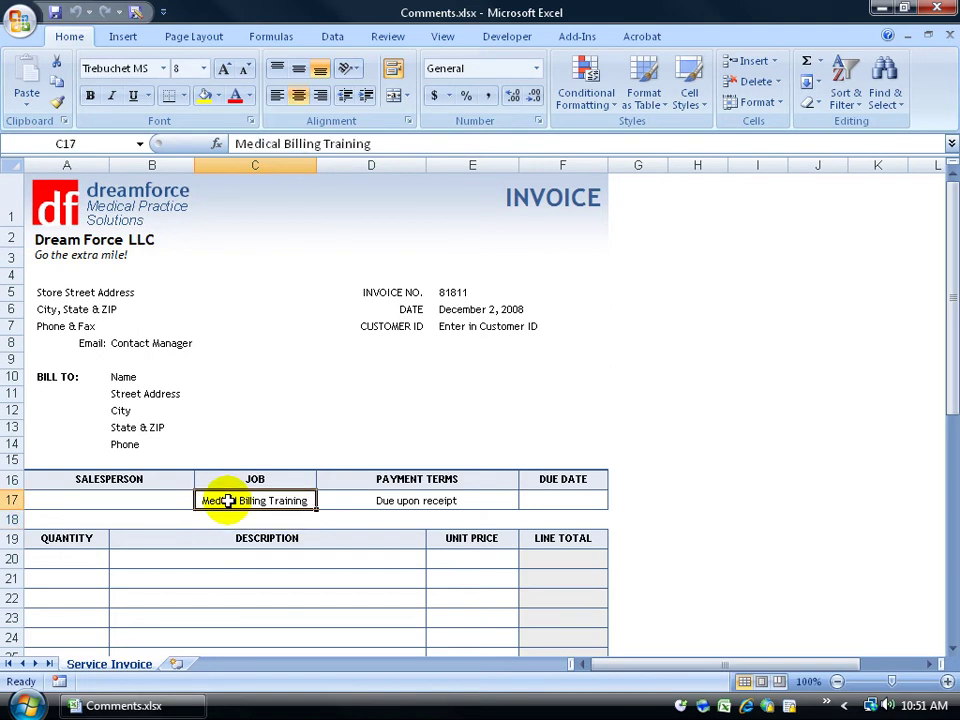
pyautogui.press('Delete')
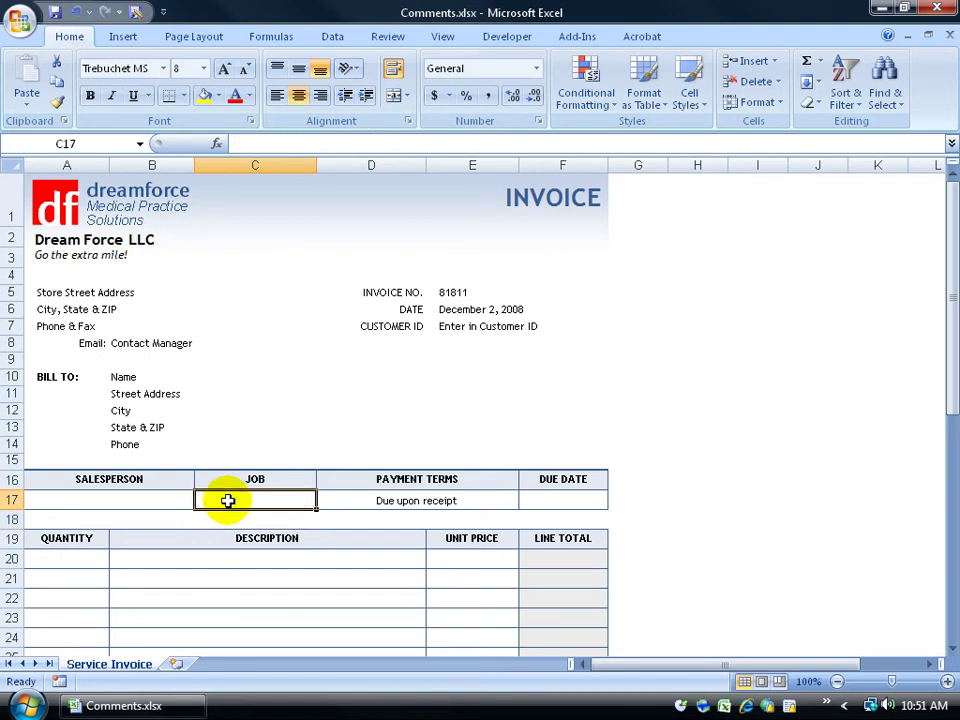
pyautogui.click(130, 210)
pyautogui.click(132, 213)
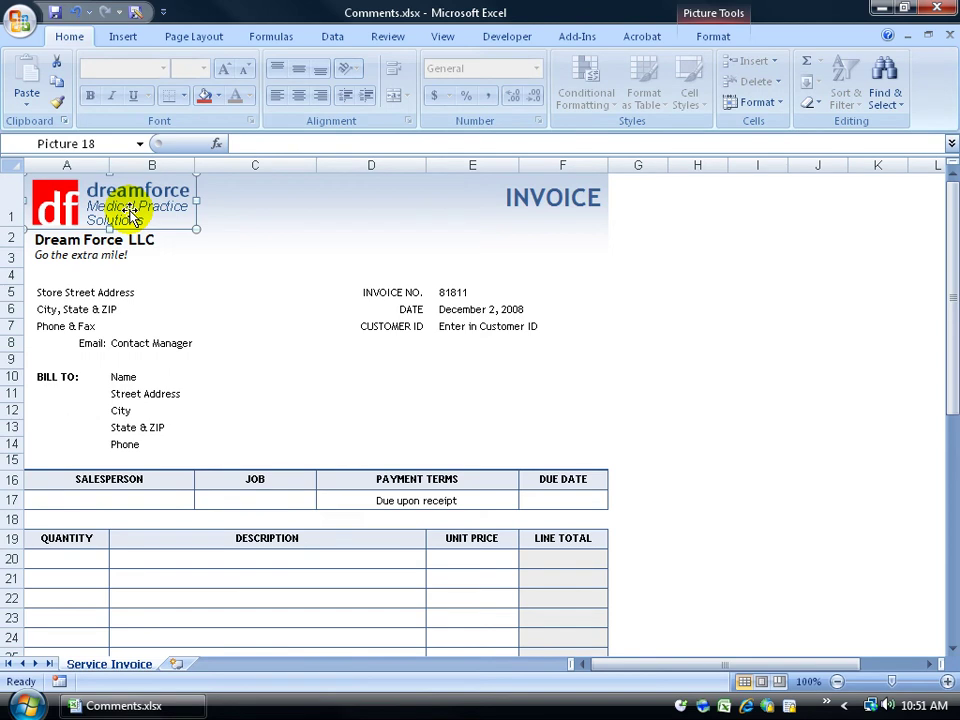
pyautogui.click(232, 296)
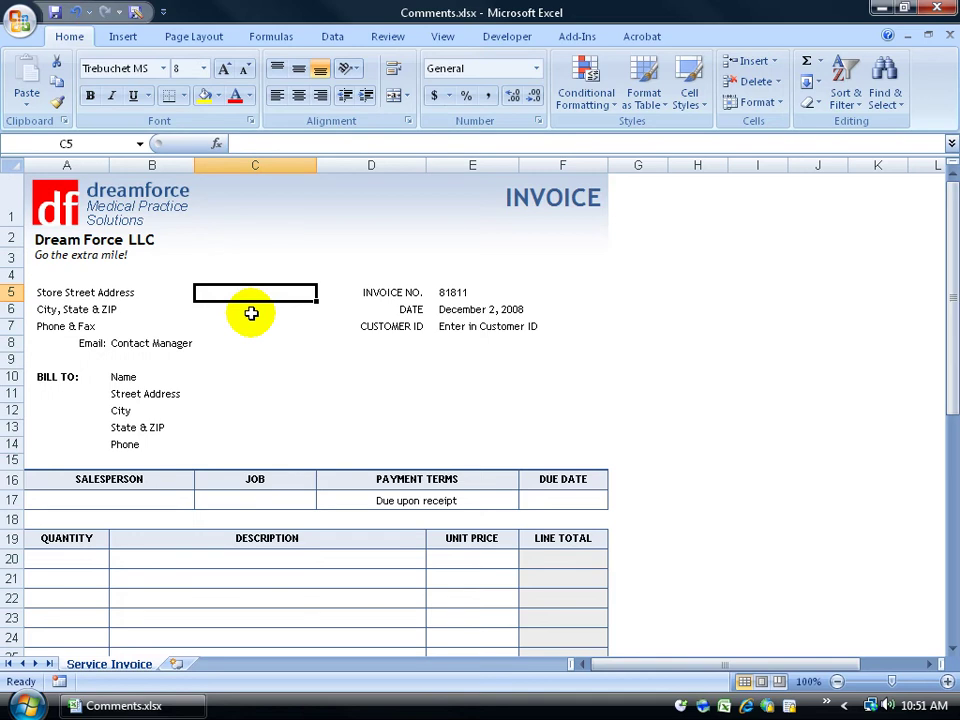
# Step: Save the invoice as DF Invoice with file type Excel Template (*.xltx)
pyautogui.click(20, 20)
pyautogui.click(45, 185)
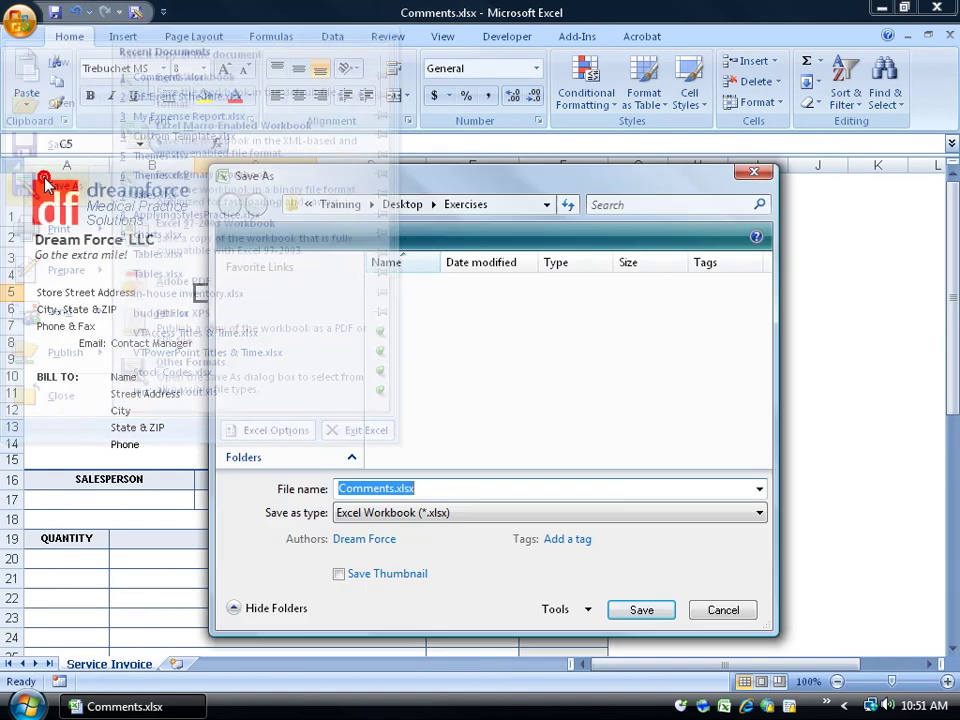
pyautogui.click(429, 489)
pyautogui.write('DF ')
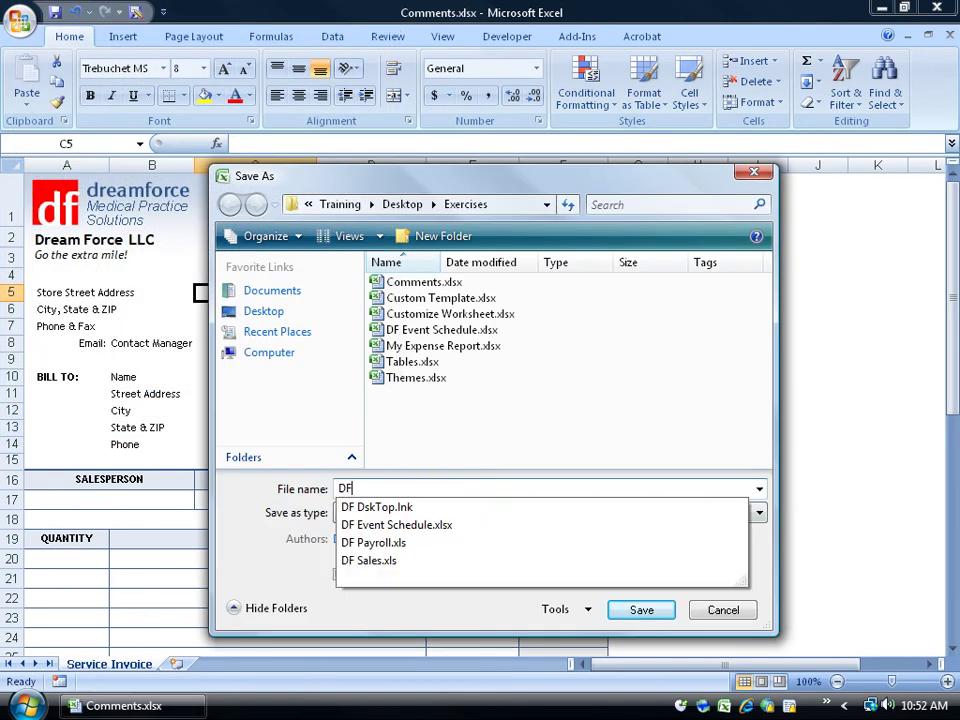
pyautogui.write('Invoice')
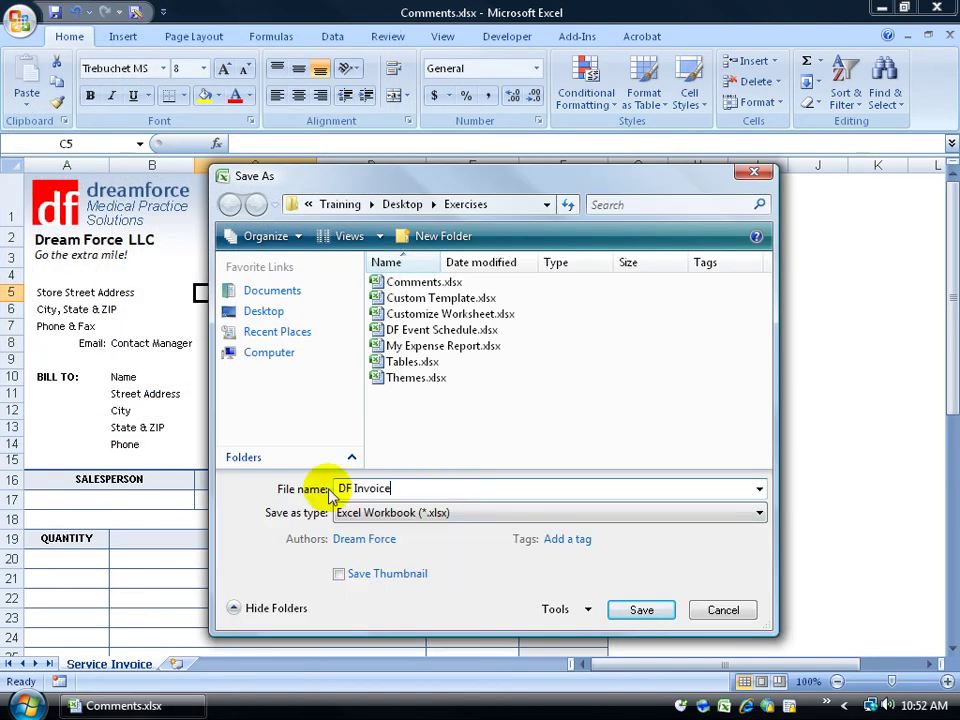
pyautogui.click(418, 519)
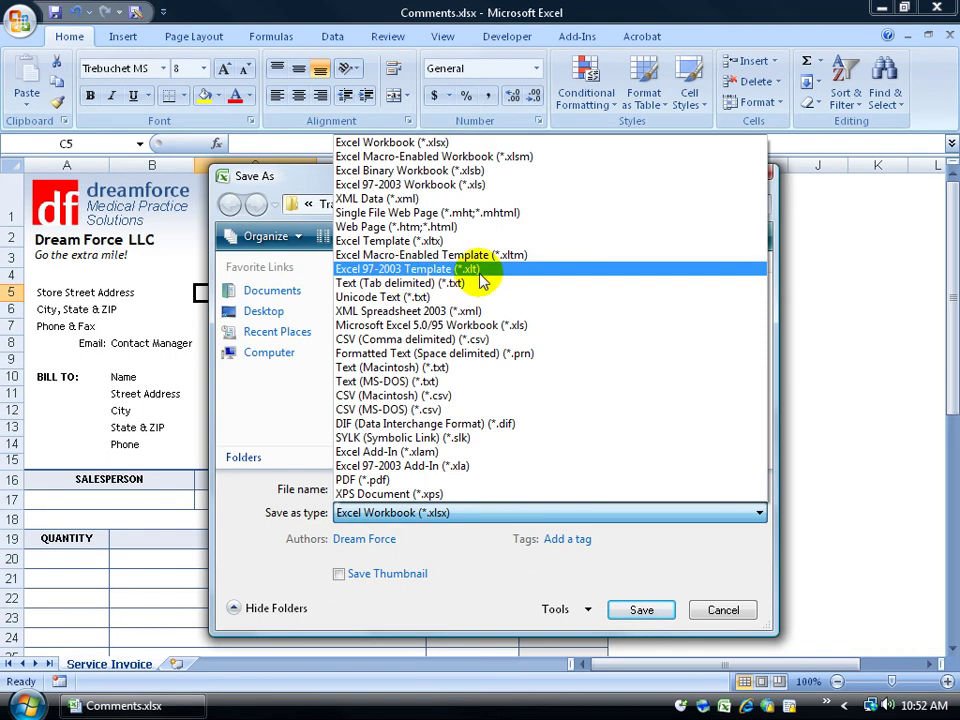
pyautogui.click(418, 242)
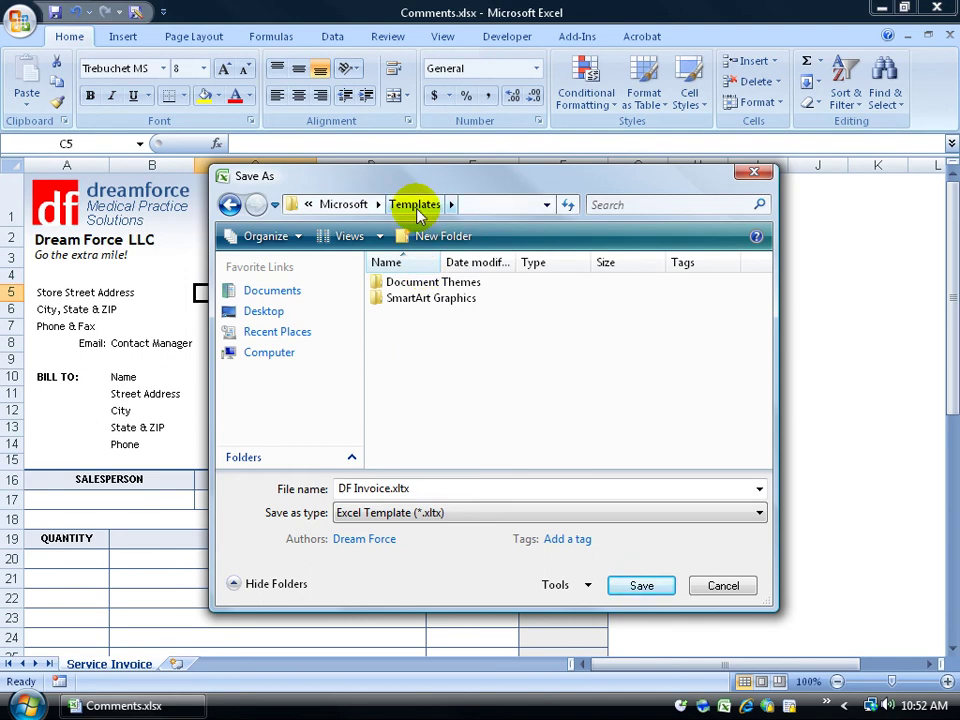
pyautogui.click(618, 583)
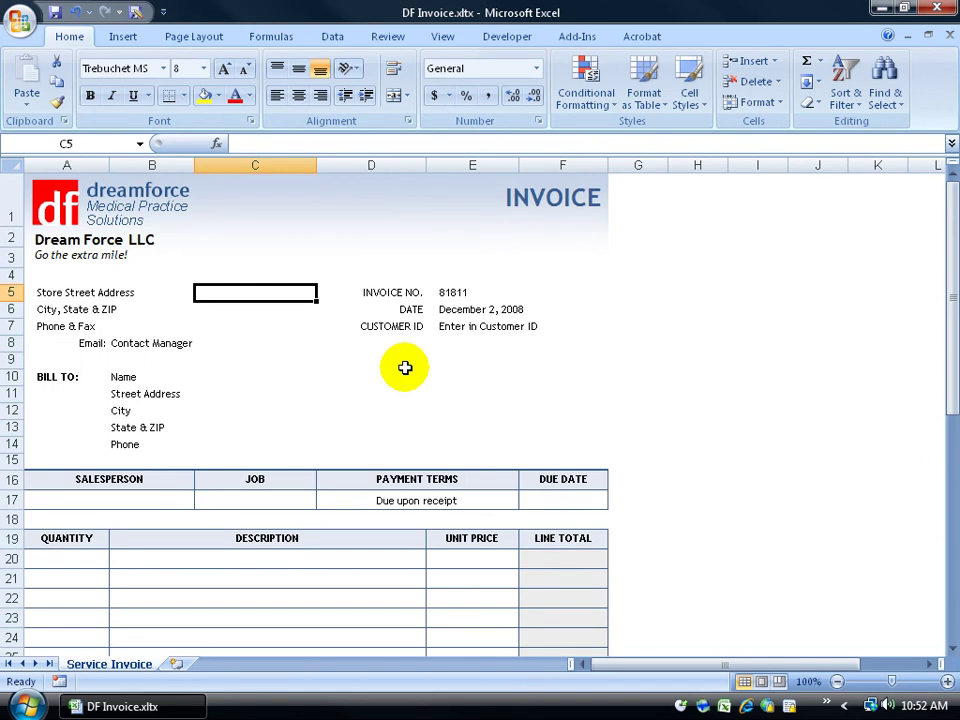
# Step: Close the template and create DF Invoice1 from DF Invoice.xltx under My templates
pyautogui.click(949, 35)
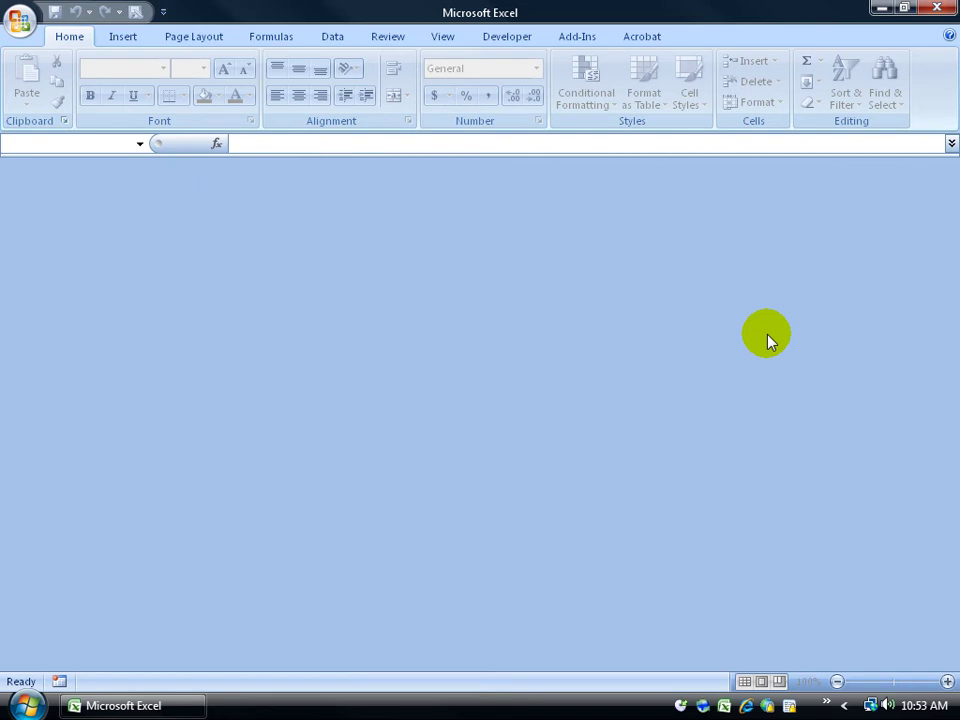
pyautogui.click(20, 26)
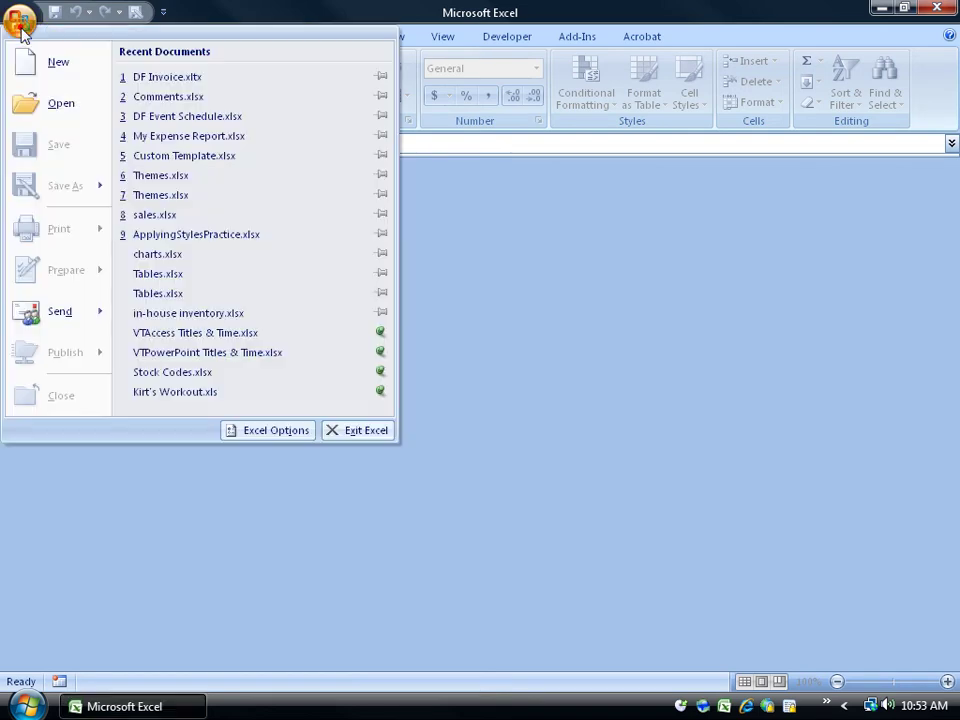
pyautogui.click(31, 64)
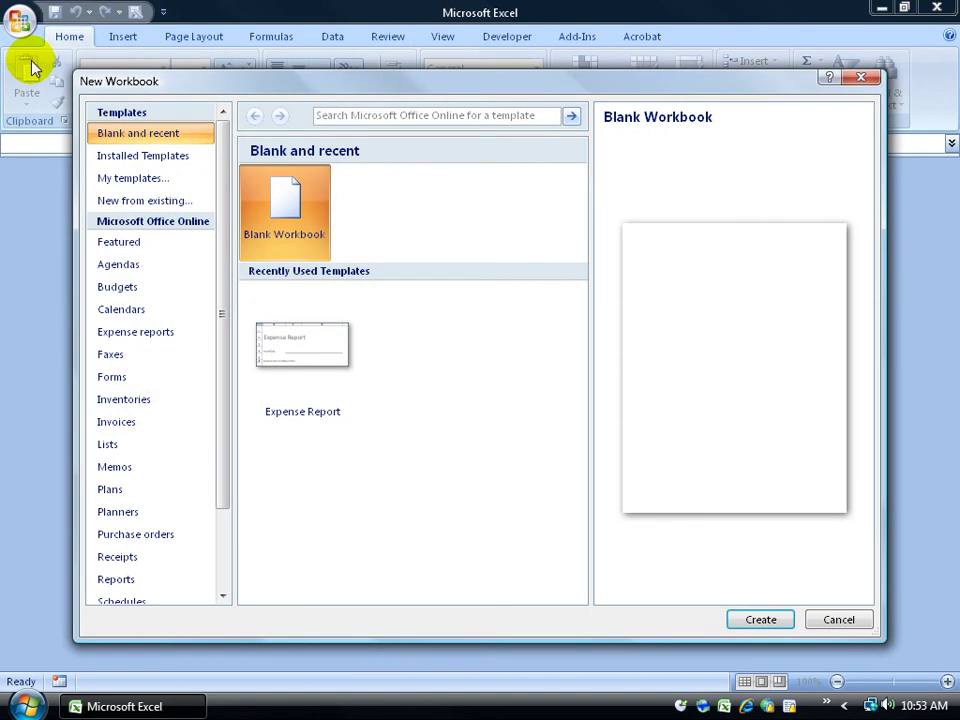
pyautogui.click(118, 183)
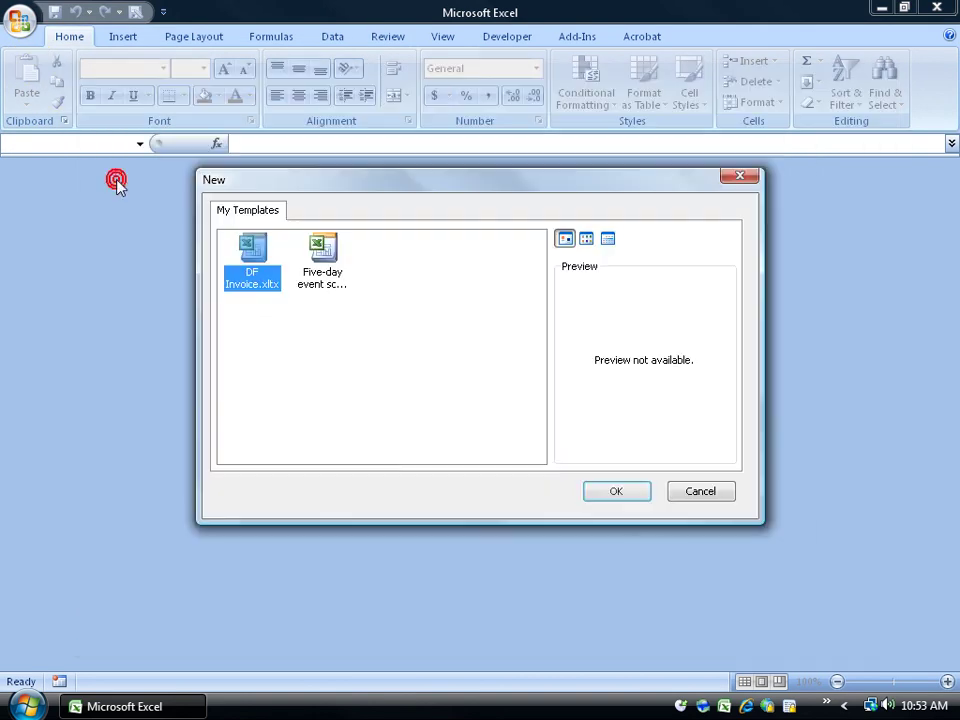
pyautogui.doubleClick(258, 295)
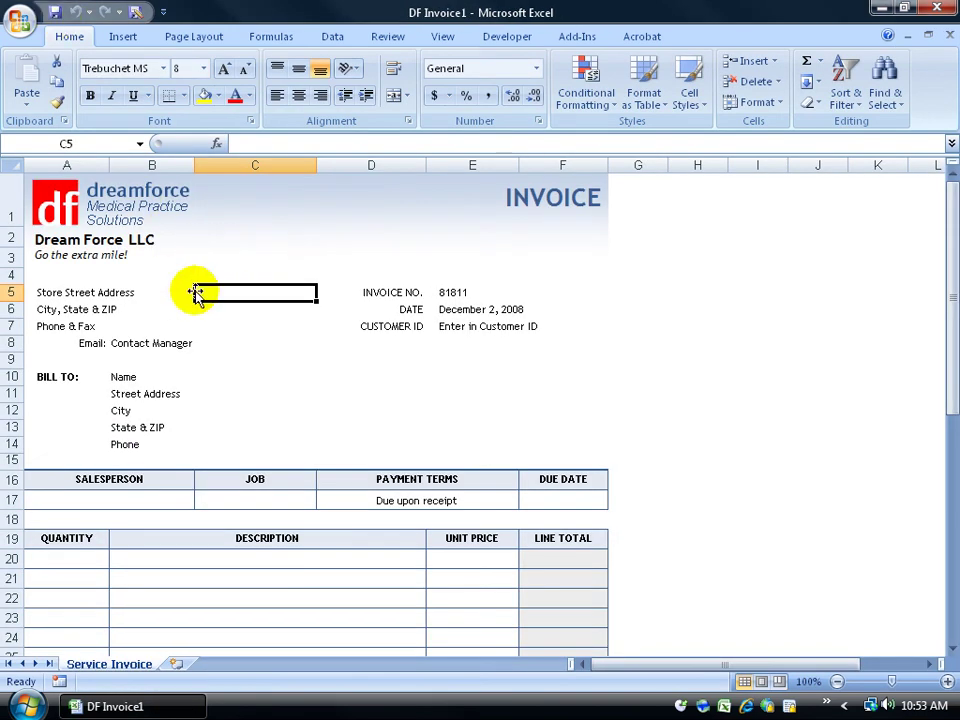
# Step: Save the new invoice as '12.2.08 XYZ.xlsx' in the Exercises folder on the desktop
pyautogui.click(510, 558)
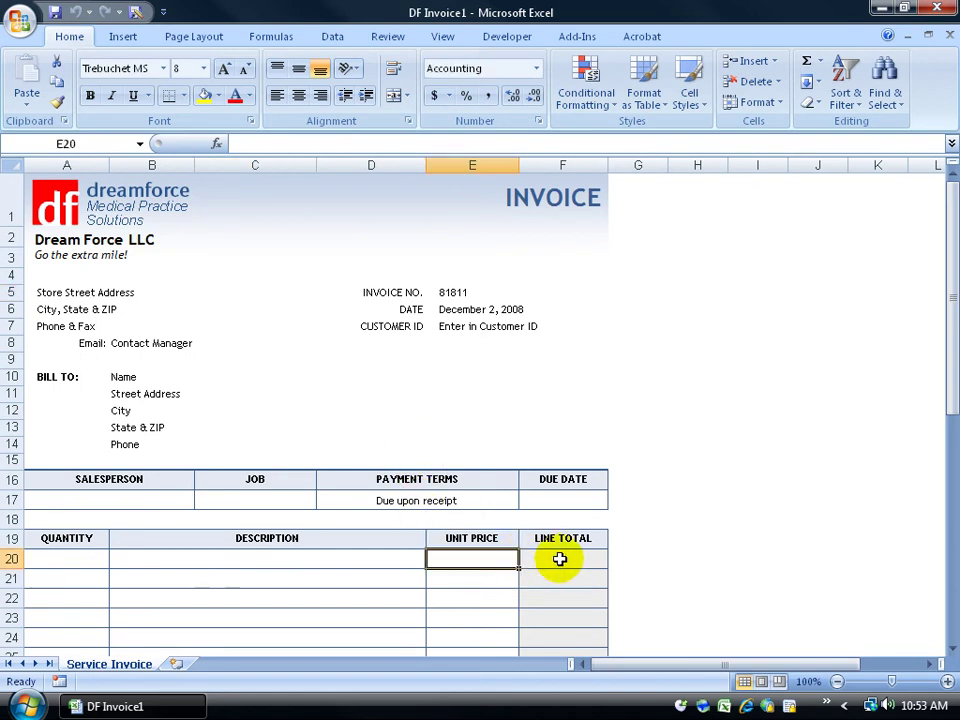
pyautogui.click(55, 12)
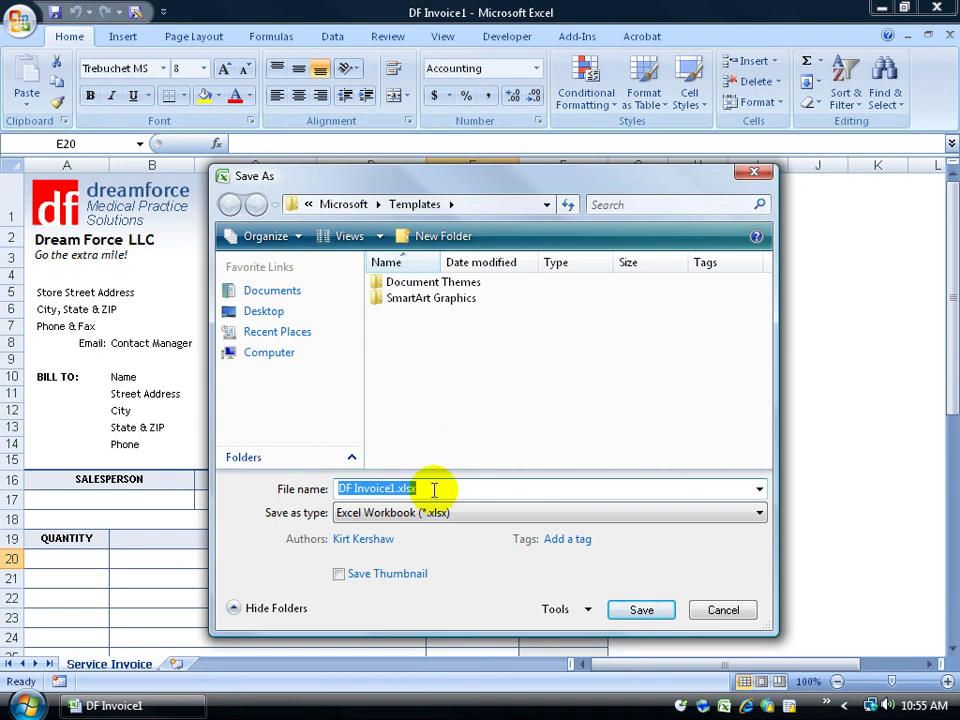
pyautogui.click(258, 312)
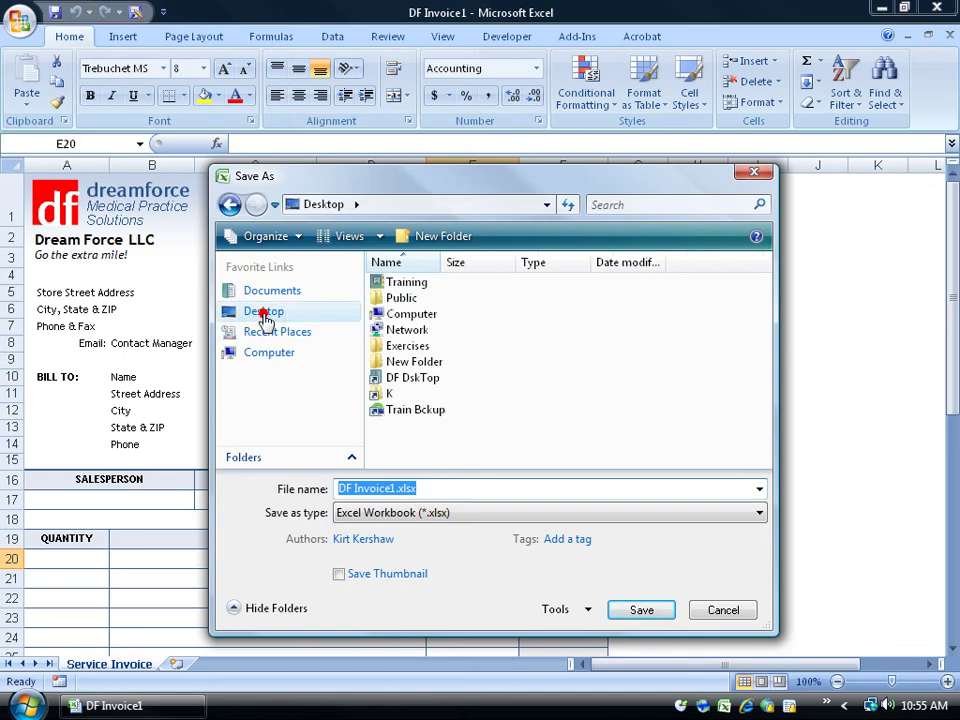
pyautogui.doubleClick(405, 346)
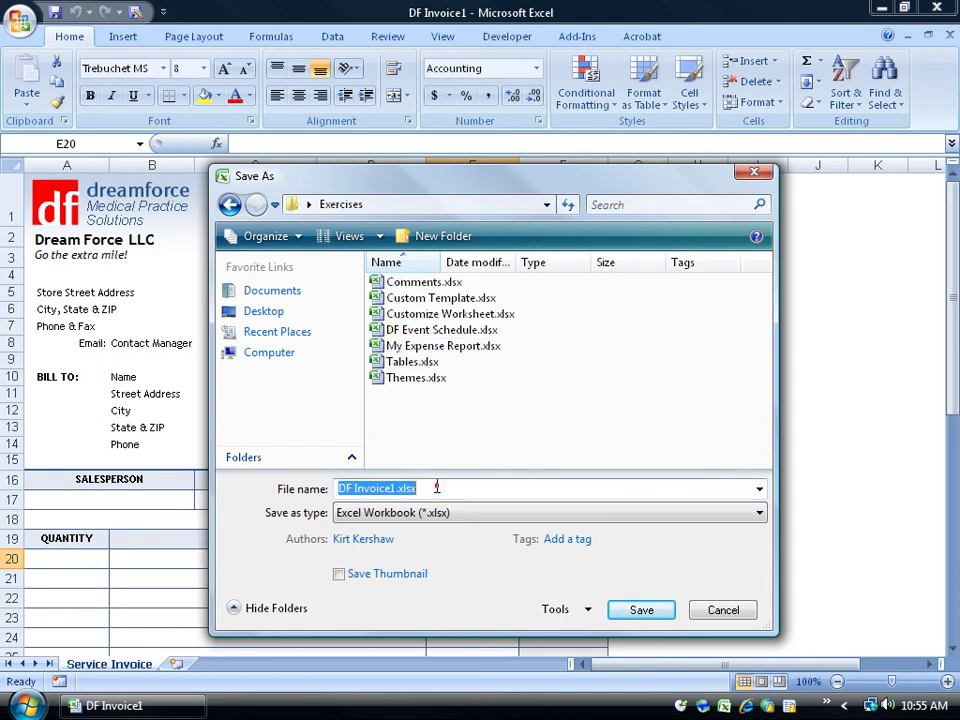
pyautogui.write('XYZ')
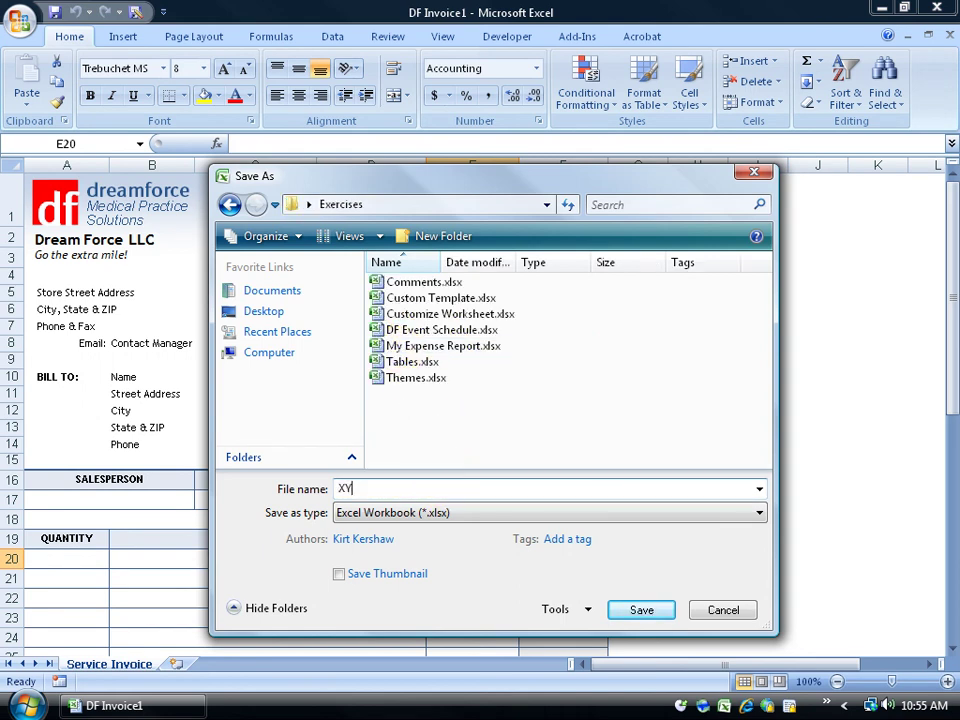
pyautogui.click(338, 488)
pyautogui.write('12.2.08 XYZ')
pyautogui.click(642, 610)
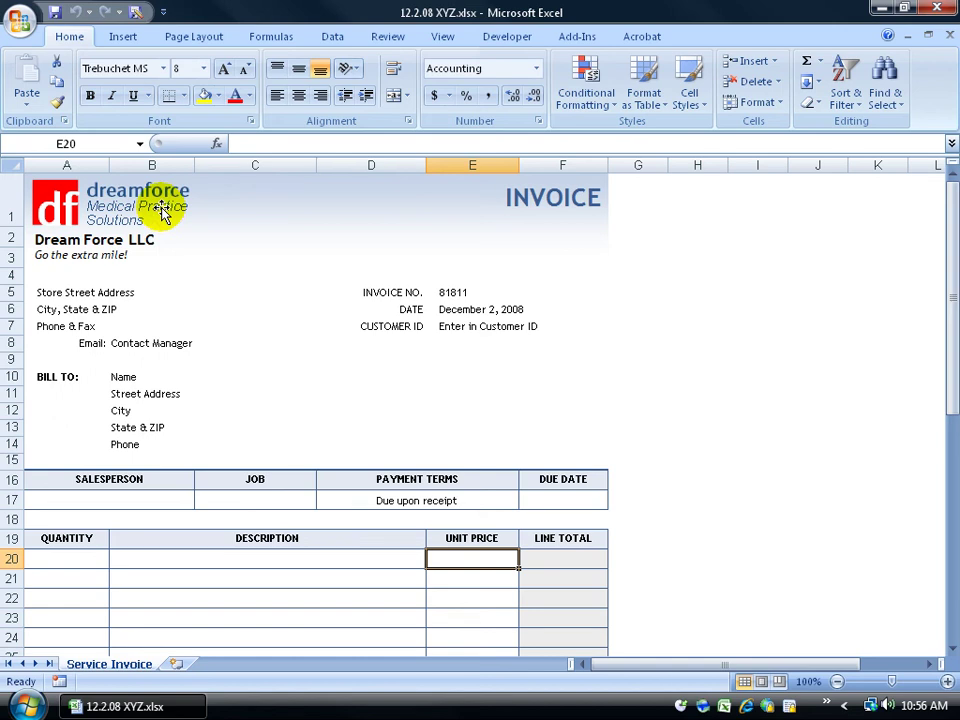
# Step: Save the workbook as an Excel Template (*.xltx), replacing the existing DF Invoice.xltx
pyautogui.click(266, 502)
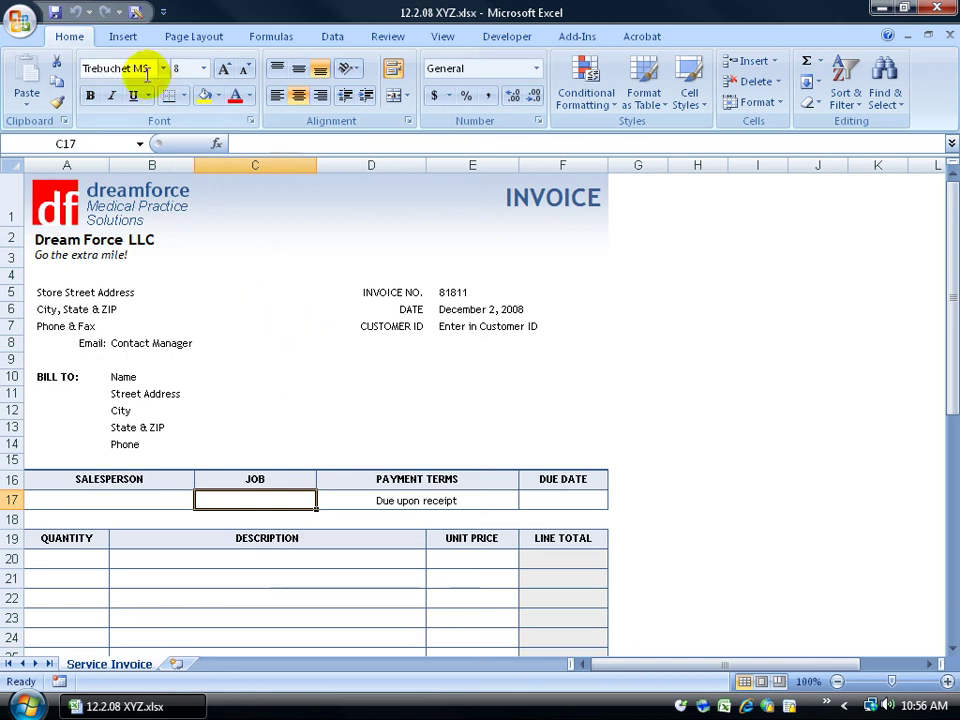
pyautogui.click(136, 18)
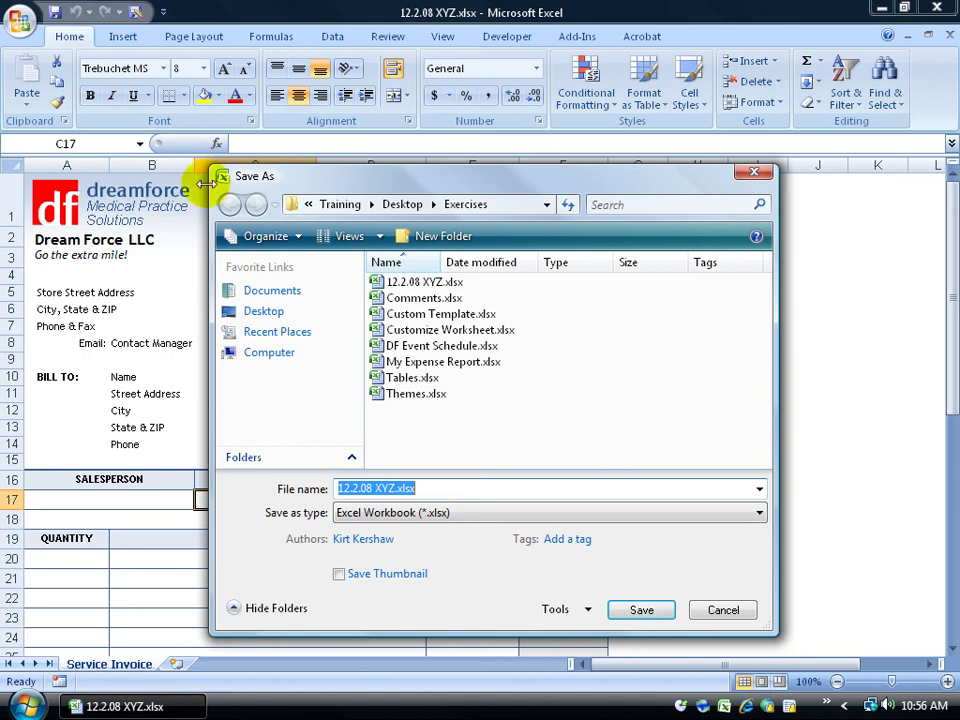
pyautogui.click(420, 513)
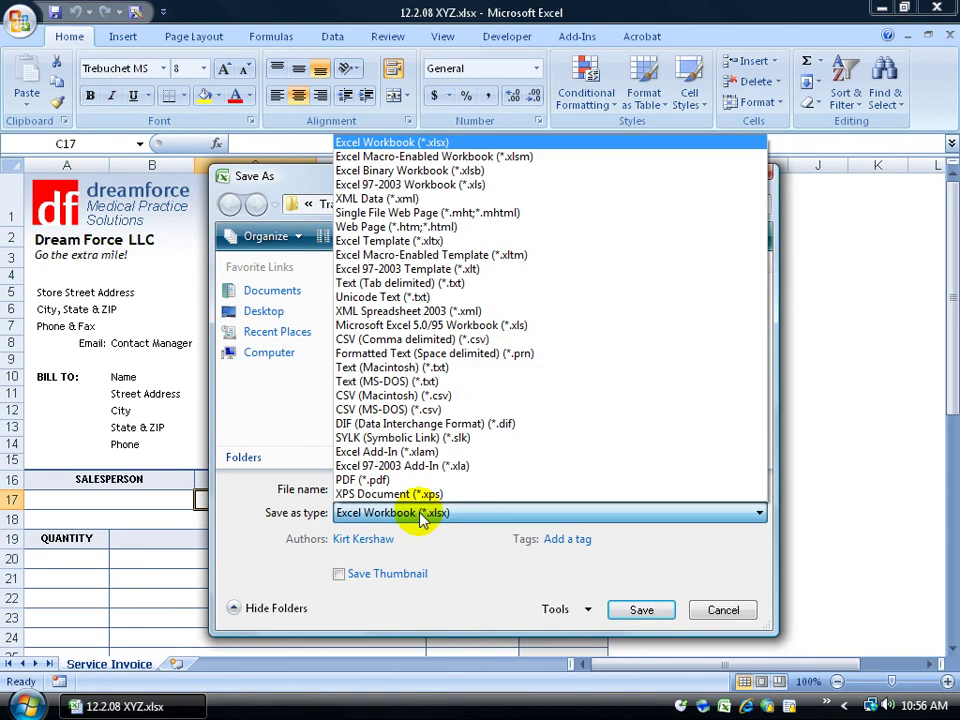
pyautogui.click(435, 244)
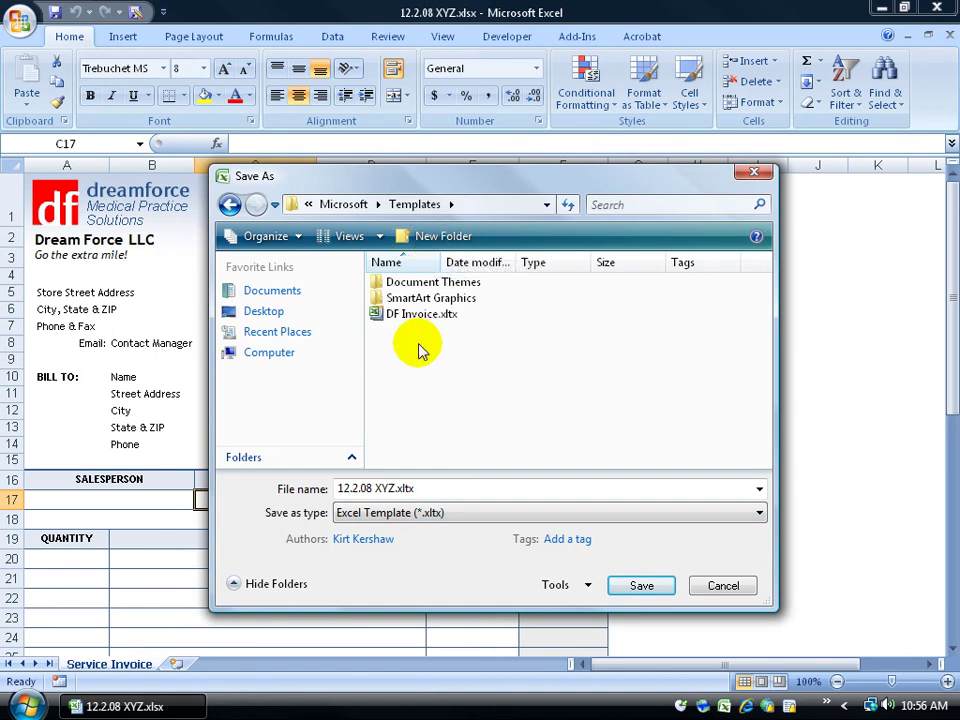
pyautogui.click(412, 315)
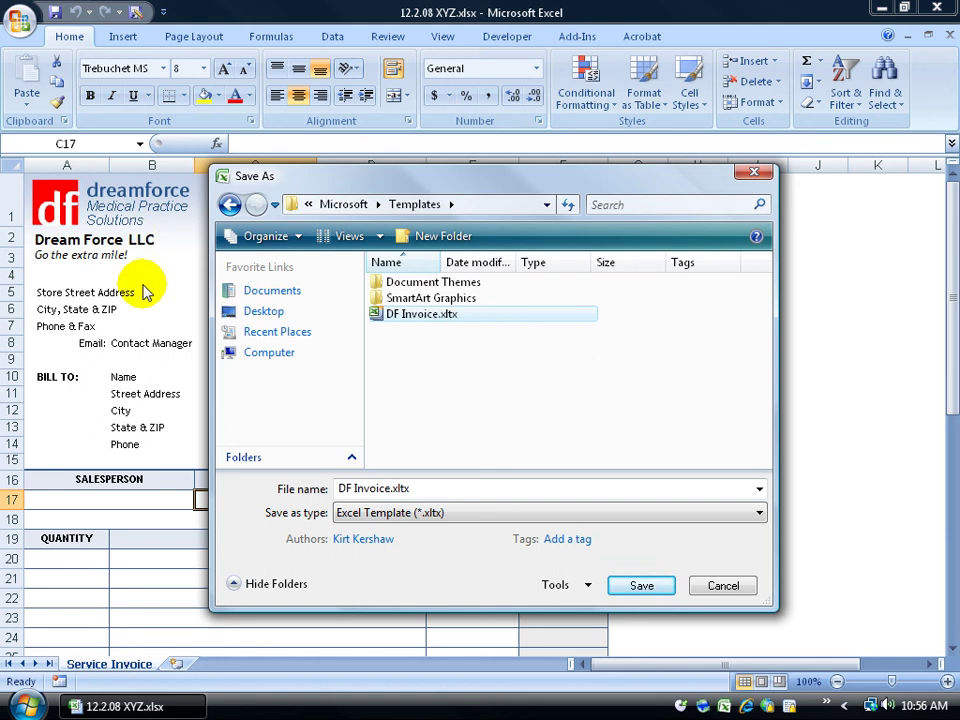
pyautogui.click(628, 590)
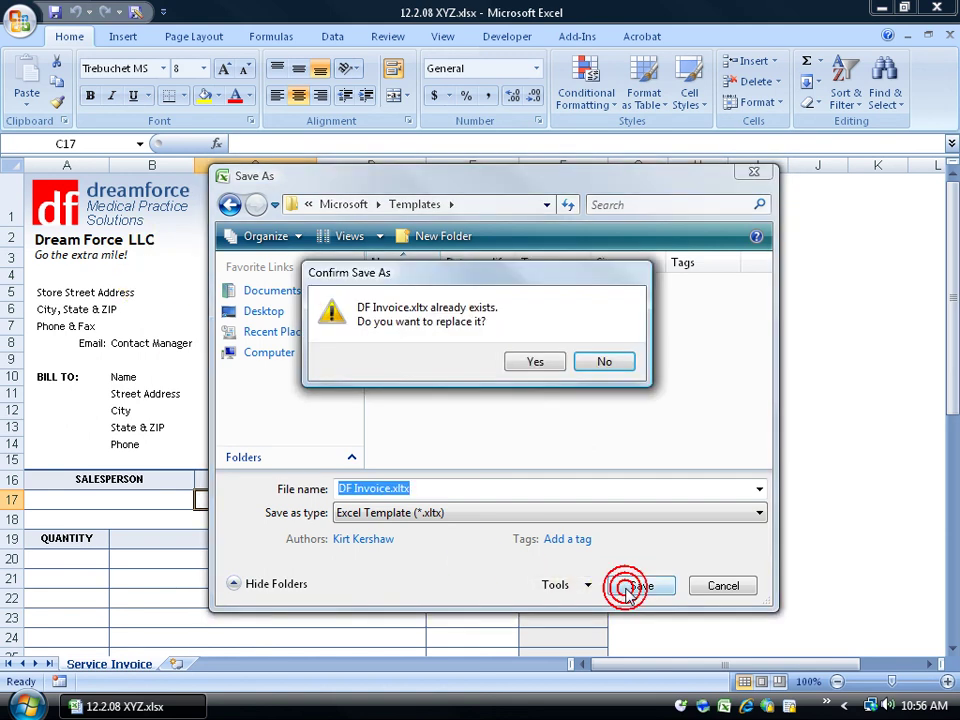
pyautogui.click(544, 366)
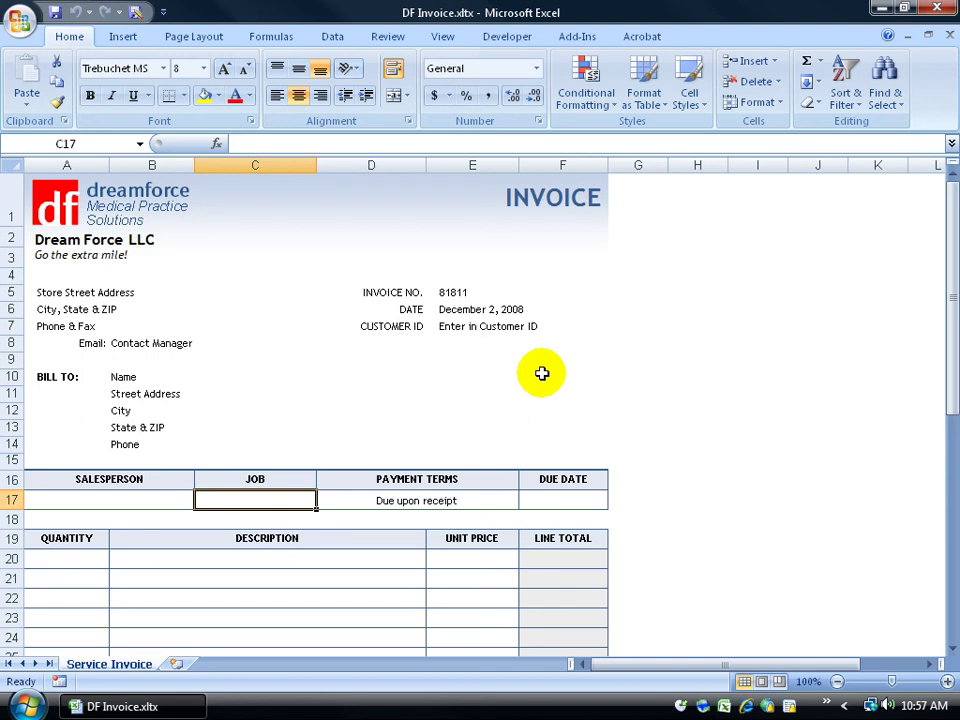
# Step: Close the DF Invoice template and create a new blank workbook
pyautogui.click(950, 37)
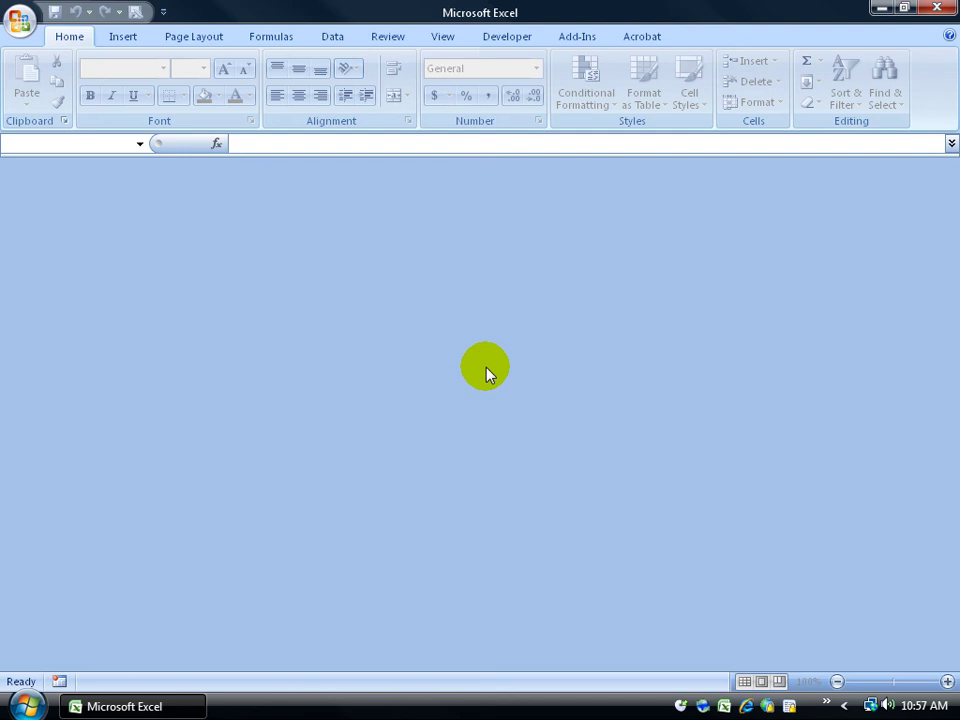
pyautogui.click(21, 21)
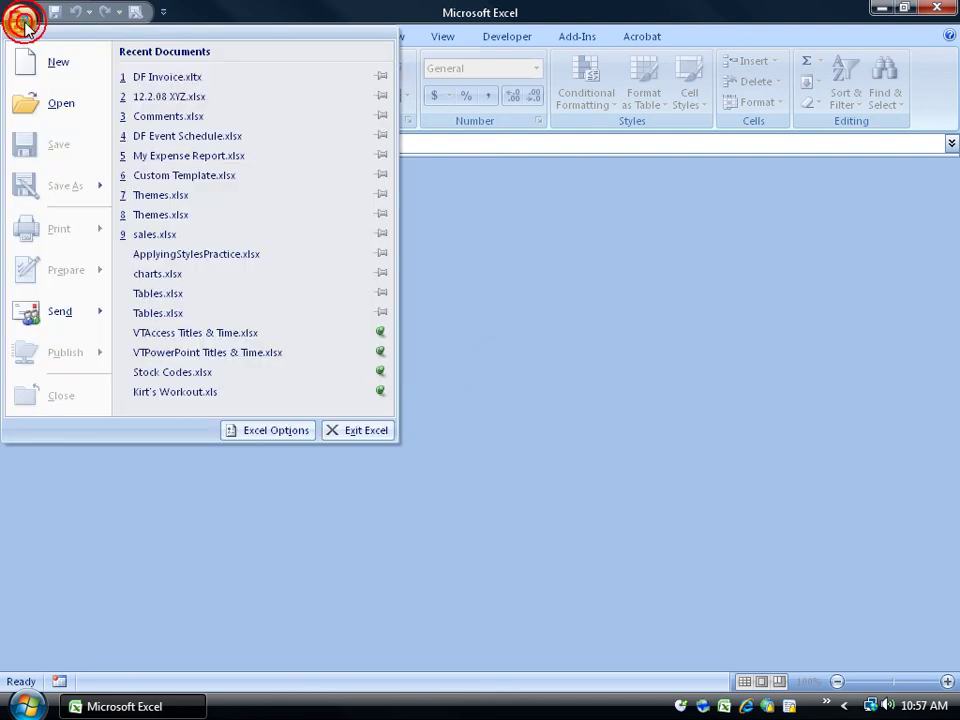
pyautogui.click(32, 63)
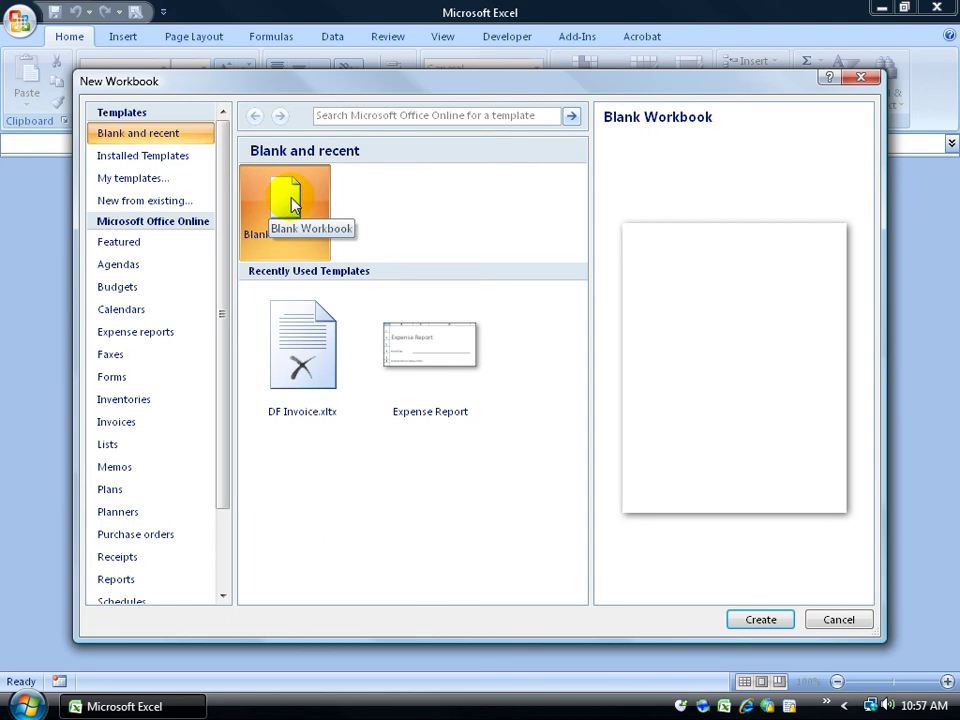
pyautogui.click(292, 204)
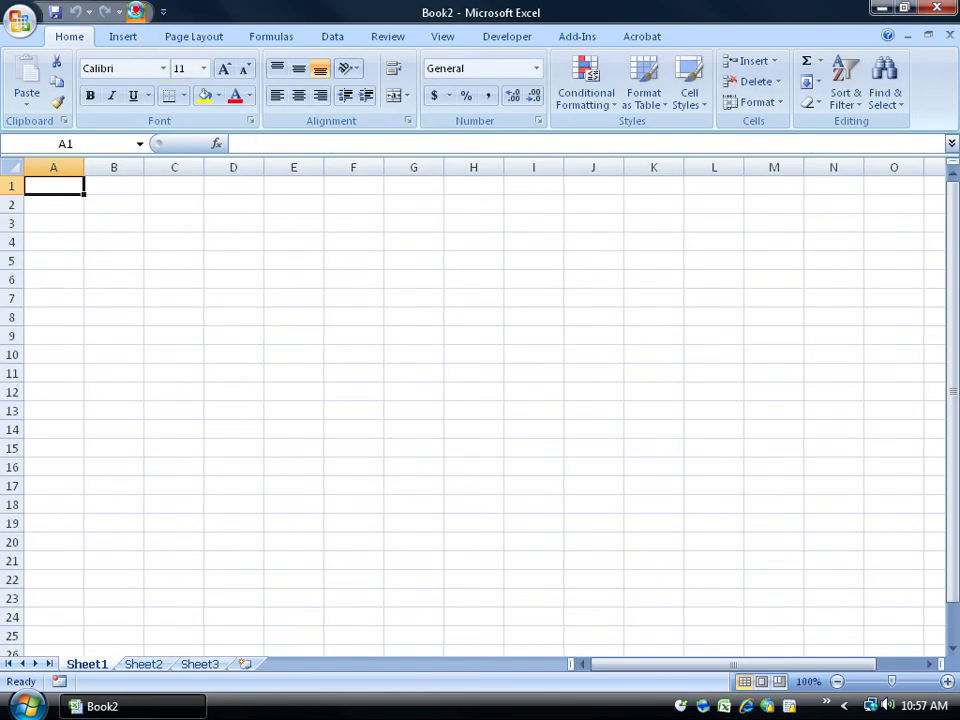
# Step: Delete DF Invoice.xltx from the Templates folder shown in the Excel Template Save As dialog
pyautogui.click(135, 11)
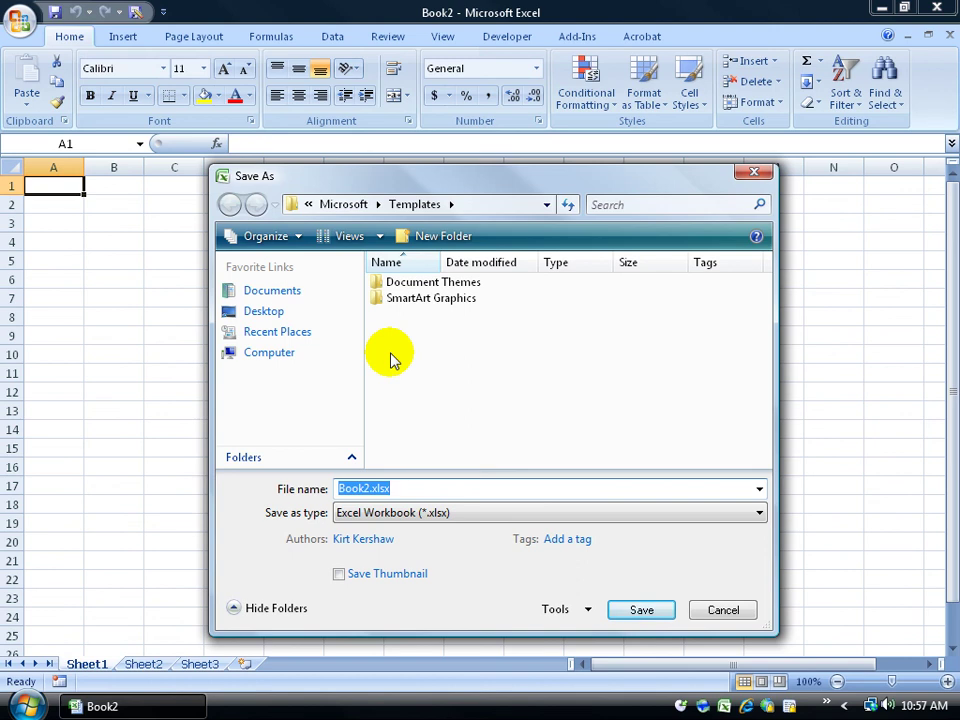
pyautogui.click(435, 512)
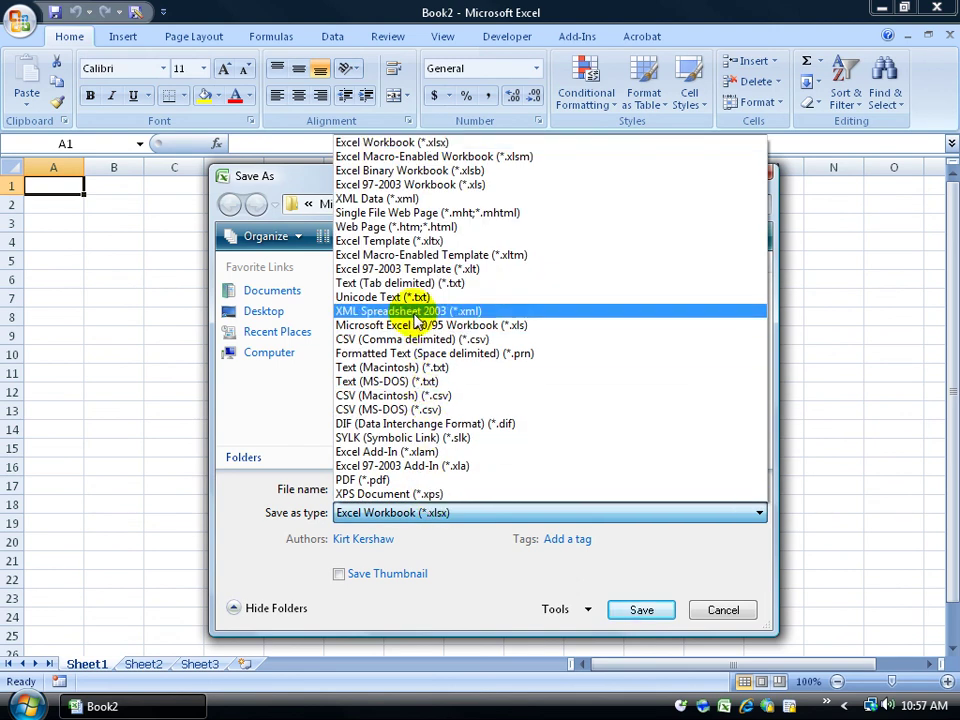
pyautogui.click(429, 241)
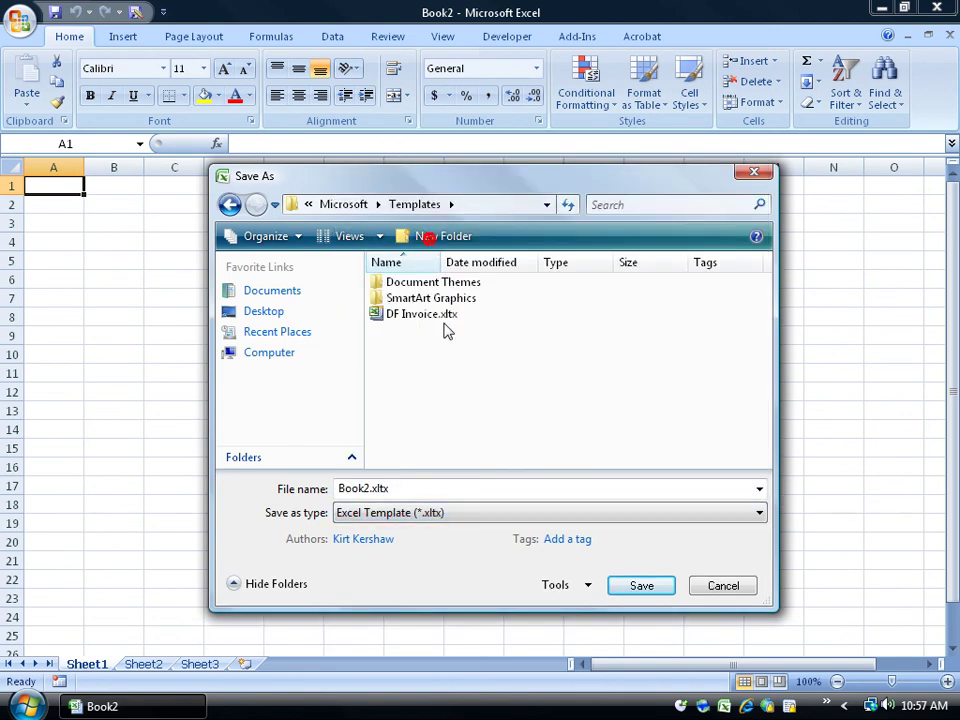
pyautogui.rightClick(405, 317)
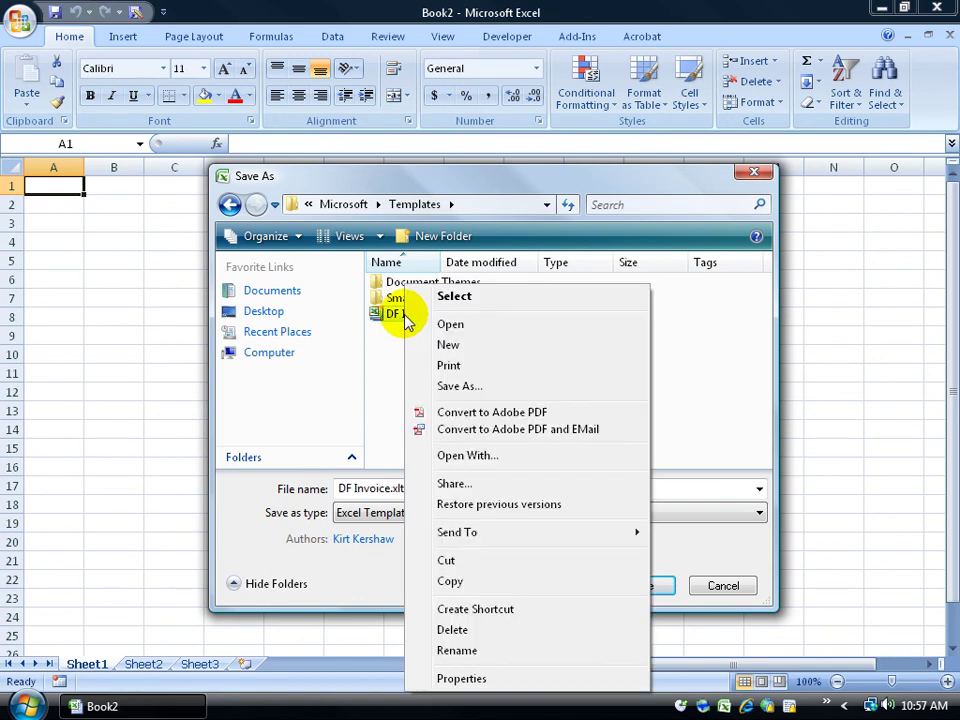
pyautogui.click(458, 629)
pyautogui.click(552, 432)
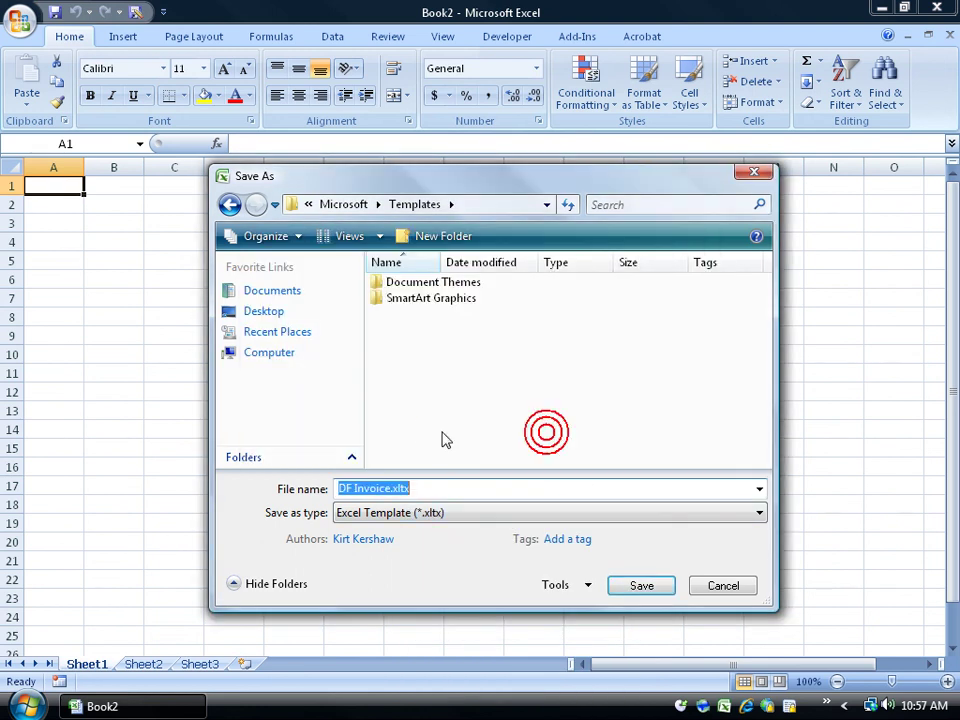